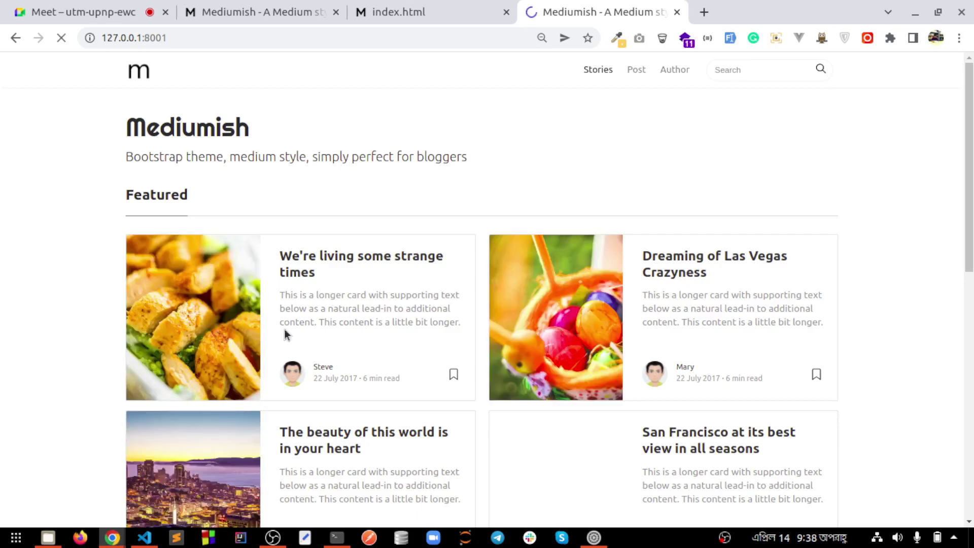
Insert {{ asset('frontend') }}/ before the assets path of the San Francisco card image on line 219
scroll(286, 333, "down", 4)
scroll(269, 388, "down", 7)
scroll(266, 379, "up", 10)
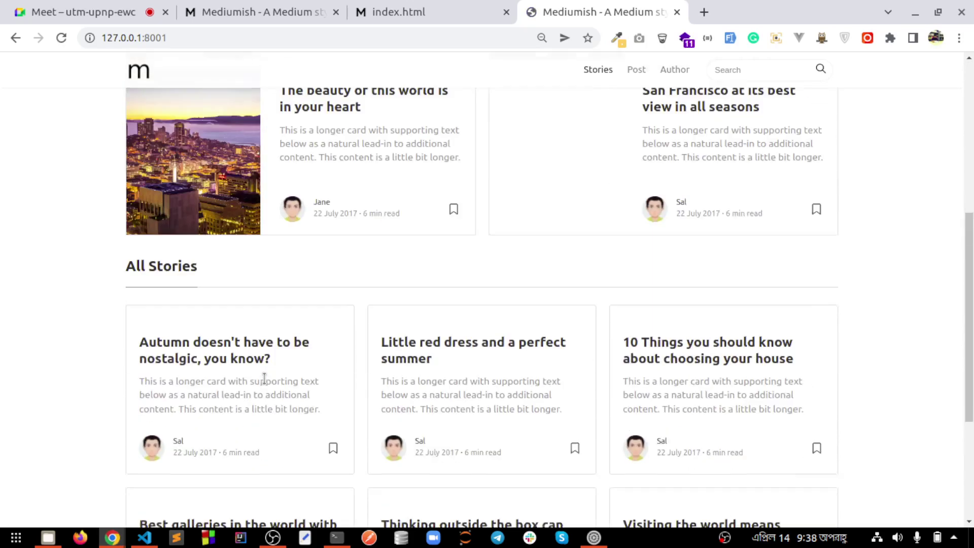
left_click(144, 538)
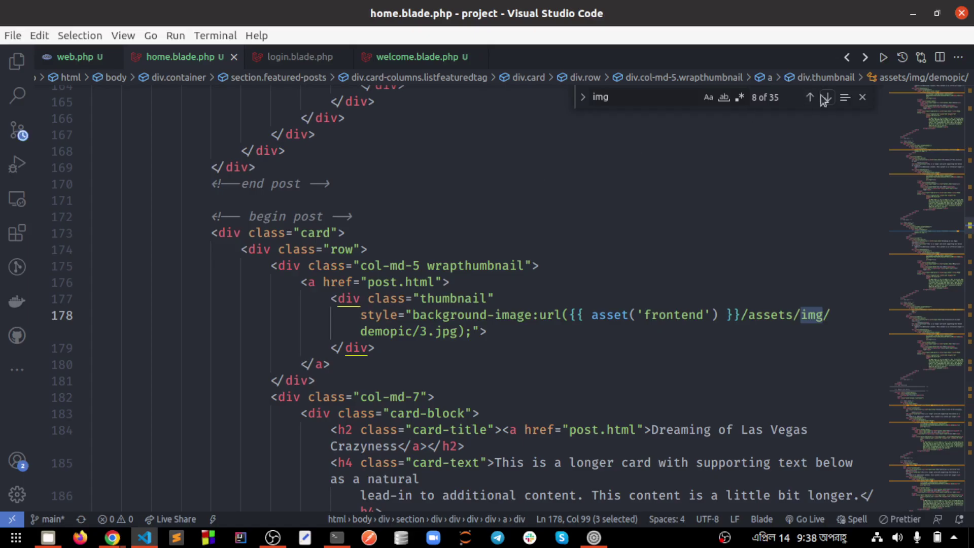
left_click(827, 97)
left_click(828, 97)
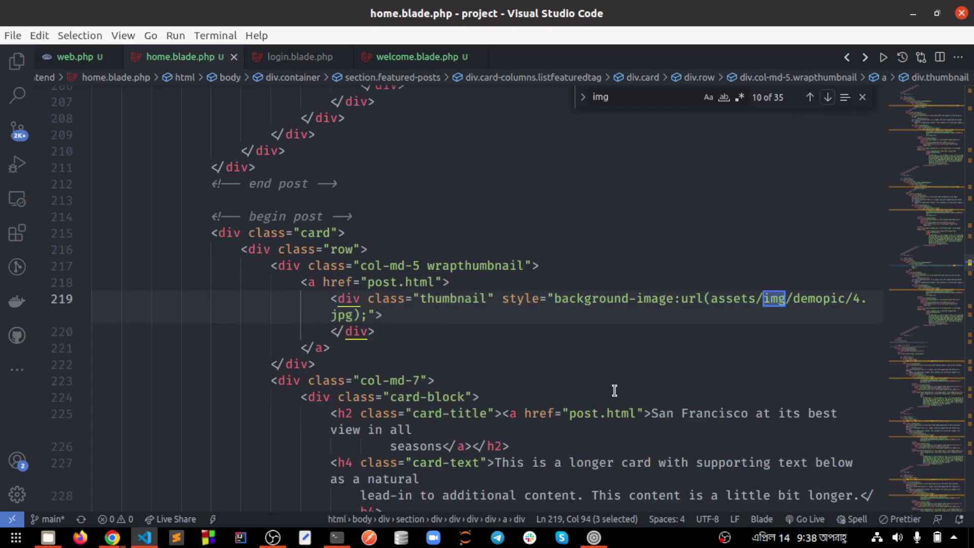
left_click(712, 300)
type("{{ asset('frontend') }}/")
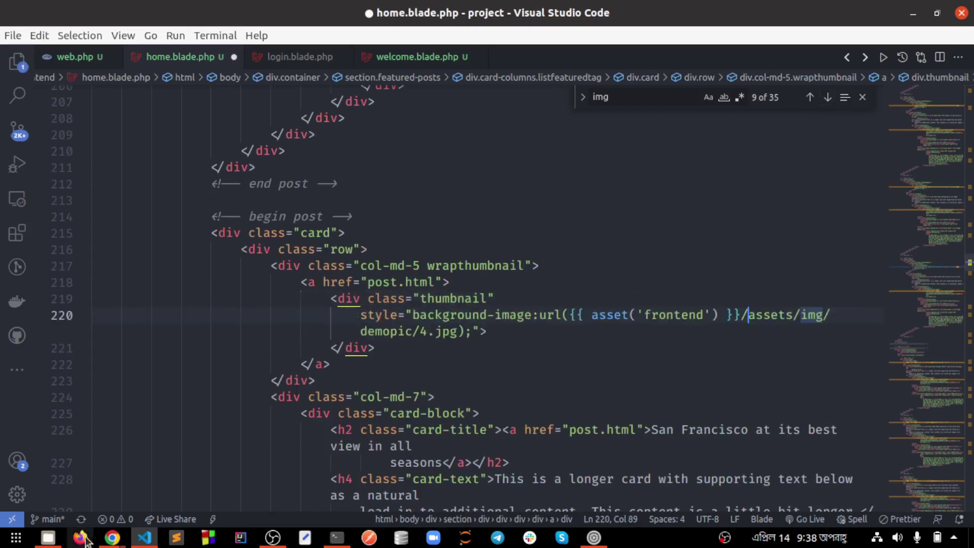
Save the template and reload the Mediumish page to confirm all four Featured images appear
key("alt+Tab")
key("ctrl+r")
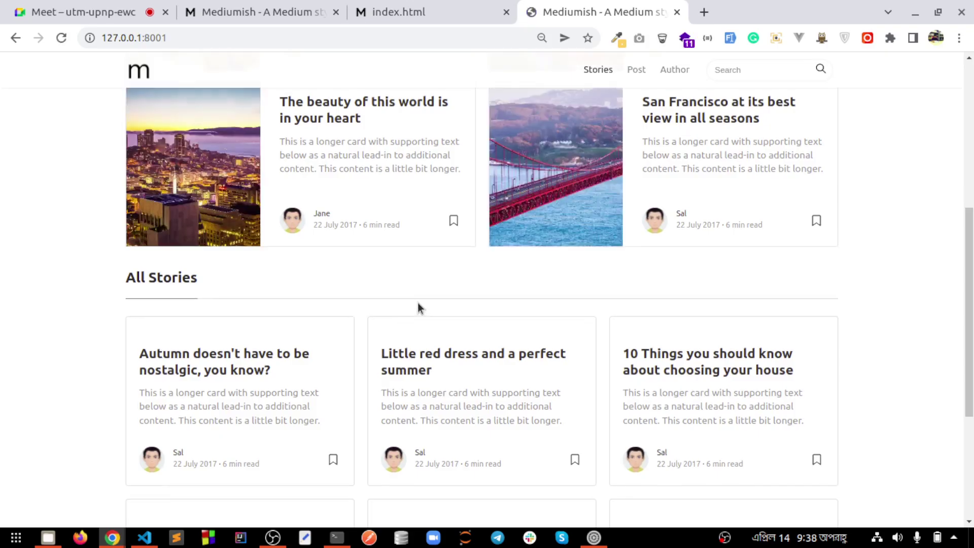
scroll(417, 306, "down", 4)
scroll(515, 287, "up", 10)
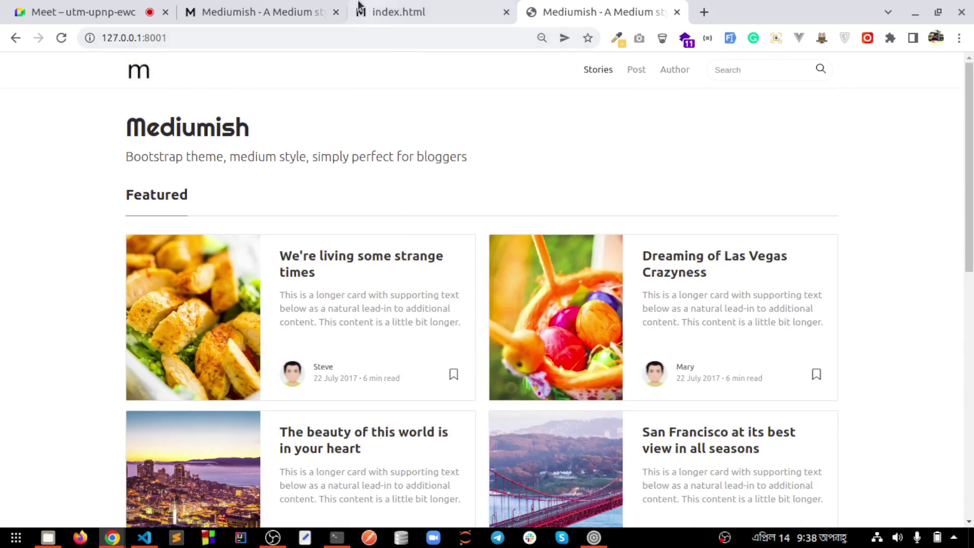
Close the duplicate Mediumish and index.html tabs and raise the microphone input volume
left_click(336, 12)
left_click(336, 12)
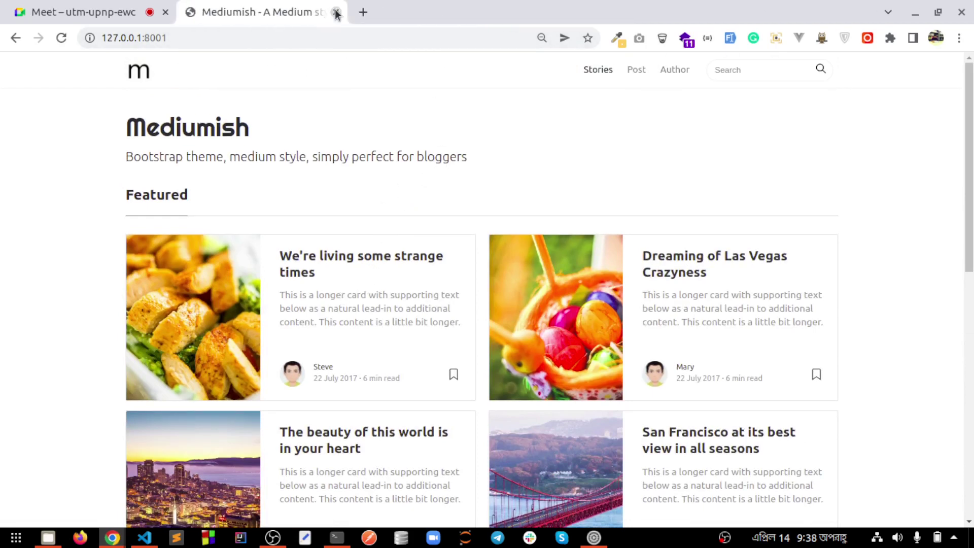
left_click(594, 537)
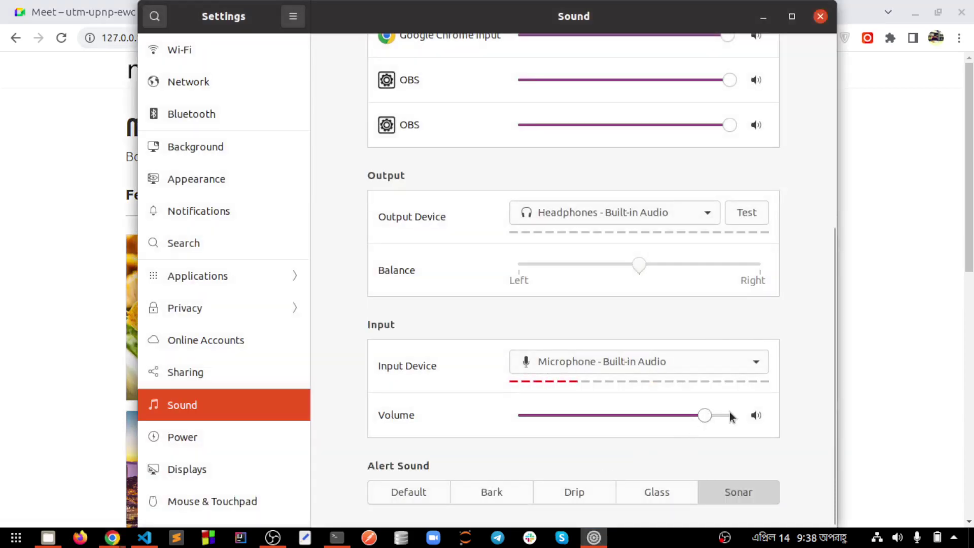
left_click(731, 415)
key("alt+Tab")
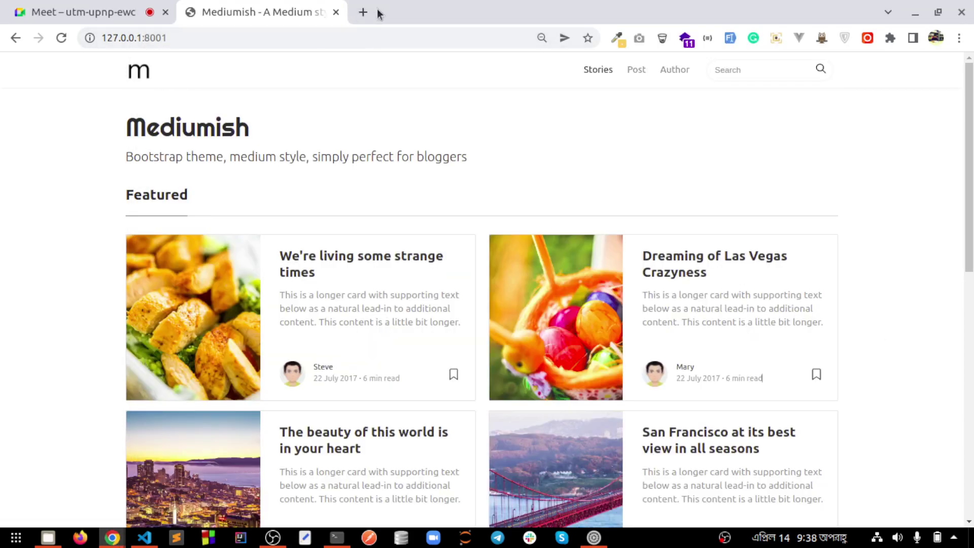
Open a new browser tab and look through the Regular bookmarks folder
left_click(364, 13)
left_click(47, 65)
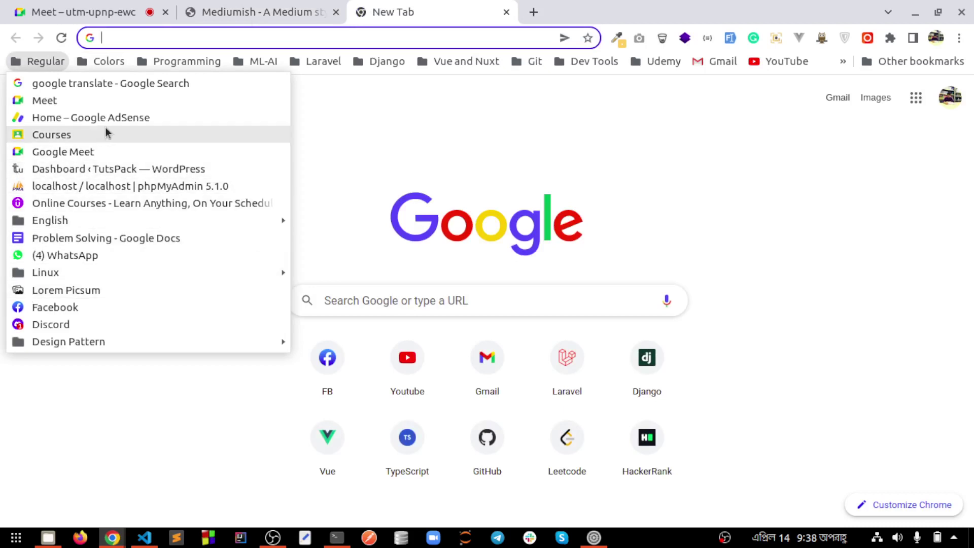
mouse_move(184, 62)
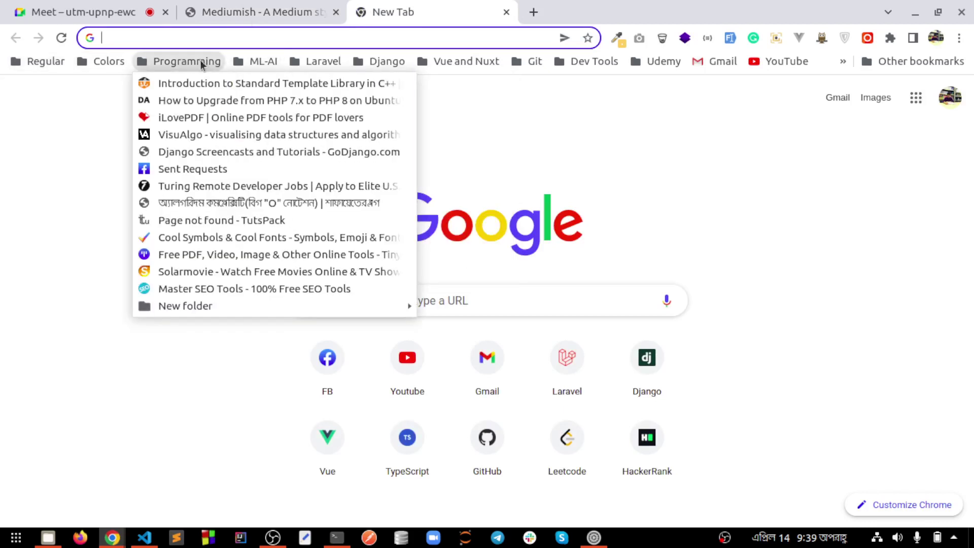
mouse_move(323, 61)
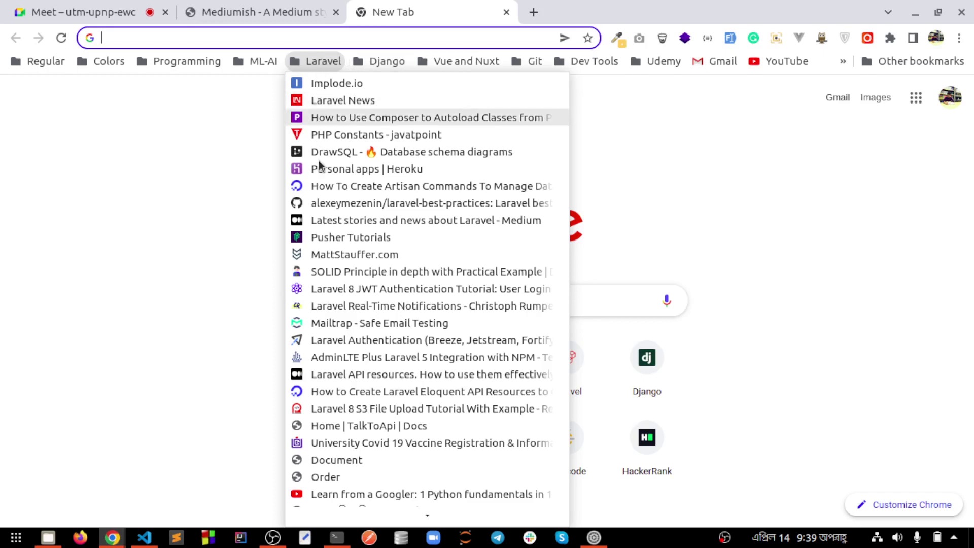
Load drawsql.app from the address bar, then switch to the Google Meet tab
left_click(213, 39)
type("de")
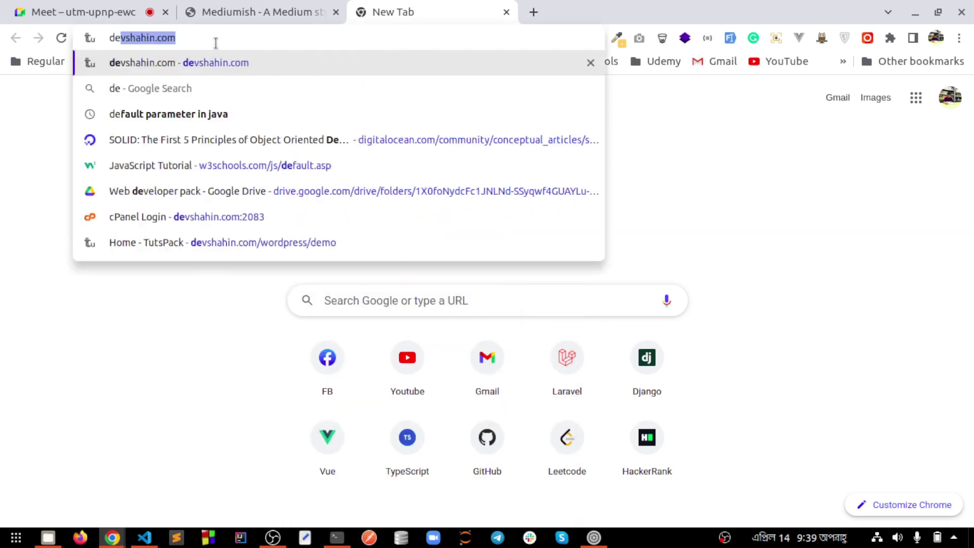
key("BackSpace")
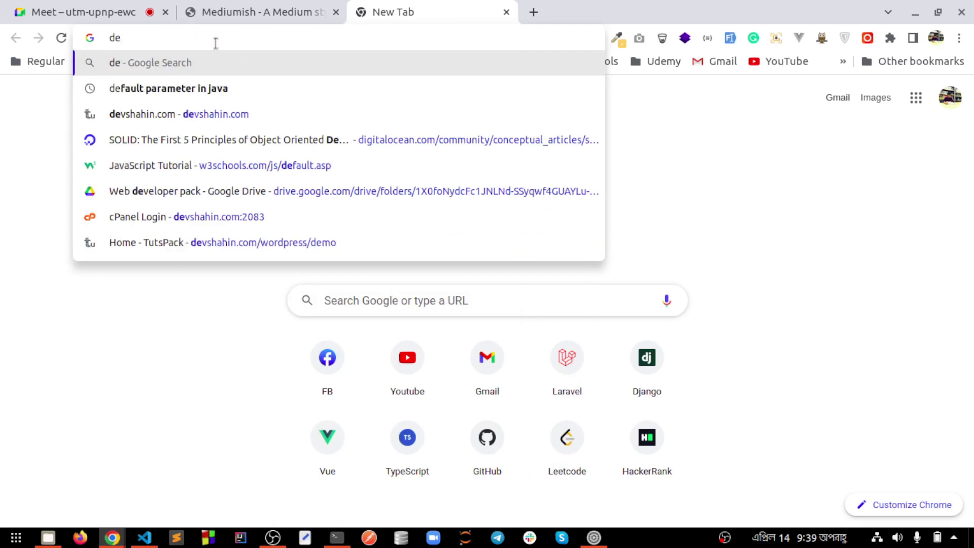
key("Down")
key("BackSpace")
key("ctrl+a")
key("BackSpace")
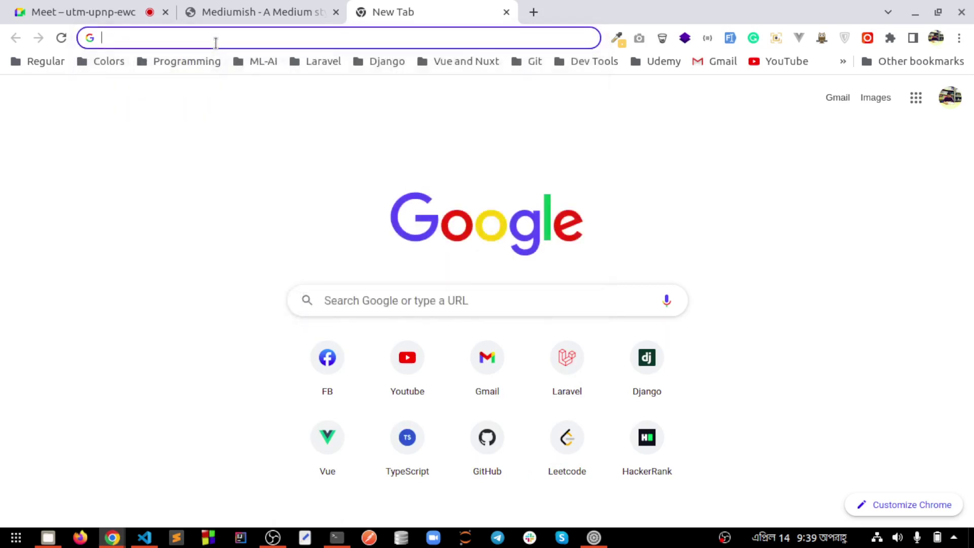
type("sdr")
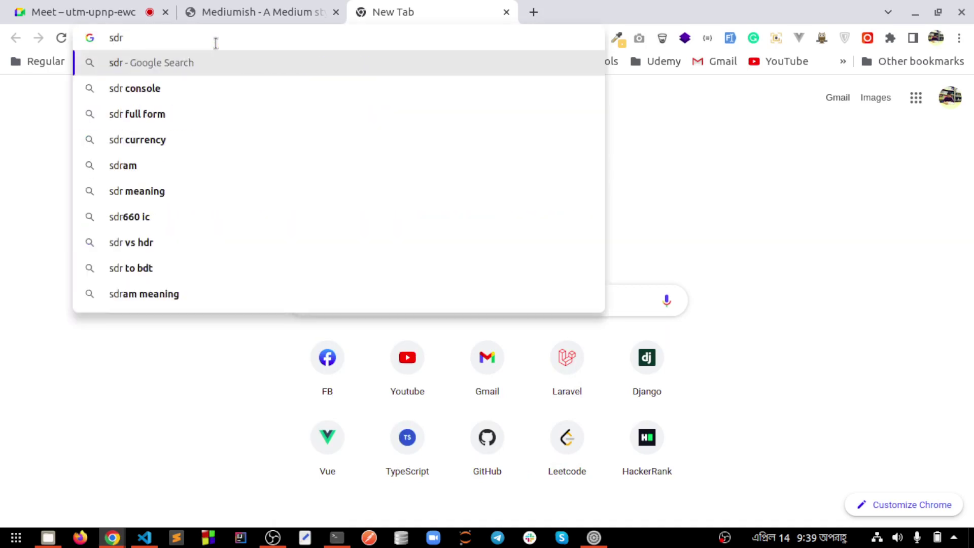
key("ctrl+a")
key("BackSpace")
type("dr")
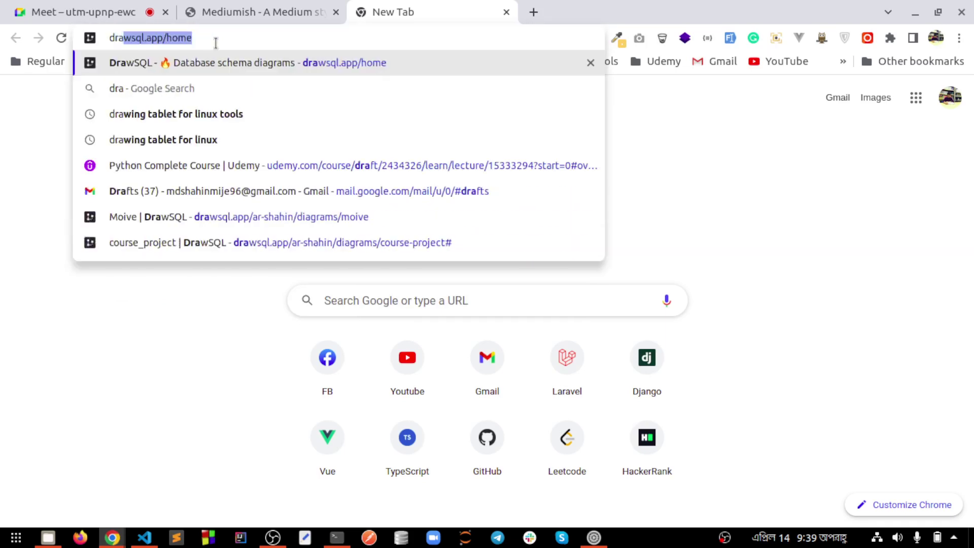
key("Return")
left_click(83, 12)
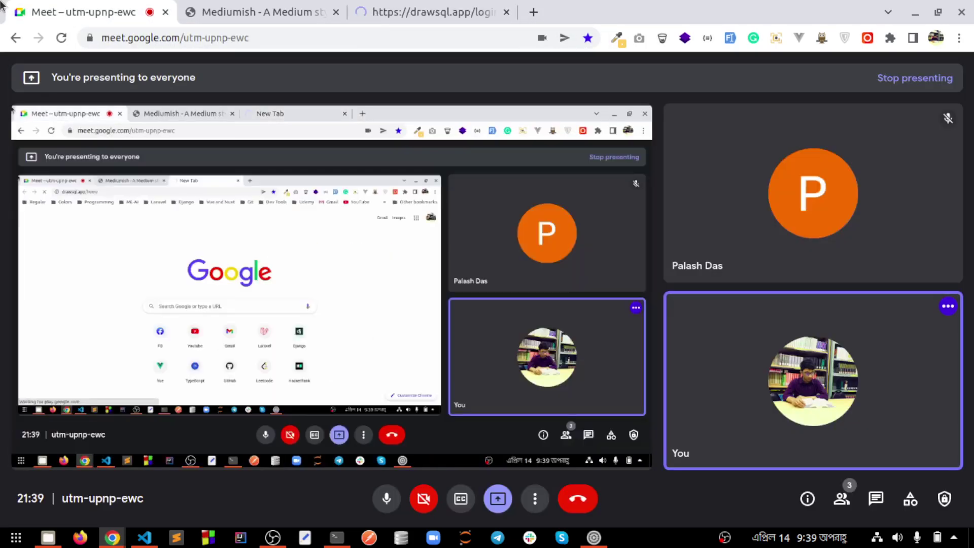
Log in to DrawSQL, then open and cancel the New Diagram dialog
left_click(463, 6)
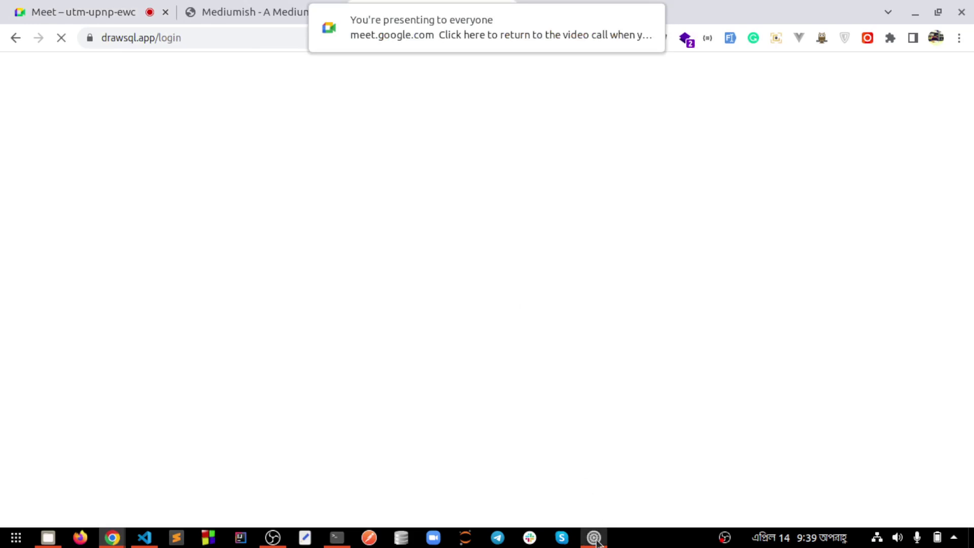
left_click(594, 538)
left_click(904, 366)
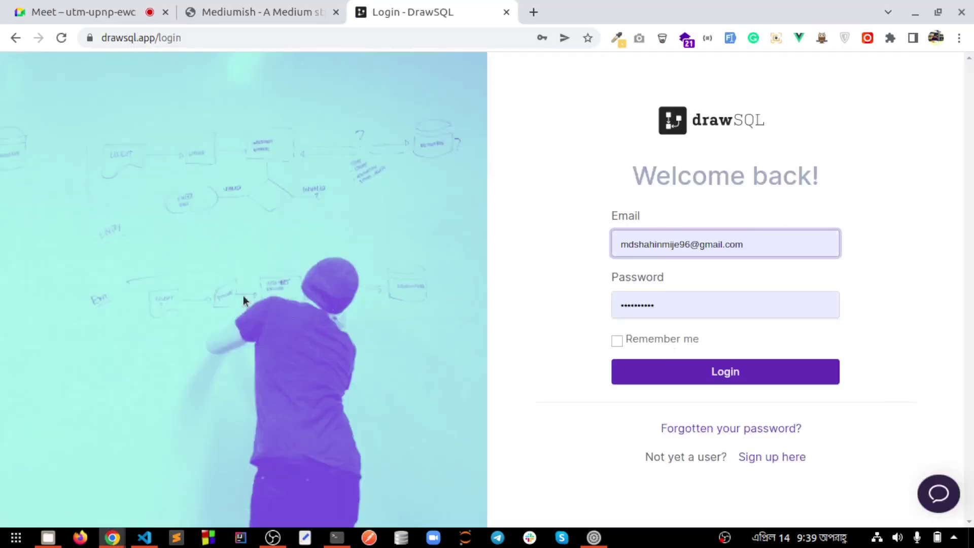
left_click(647, 373)
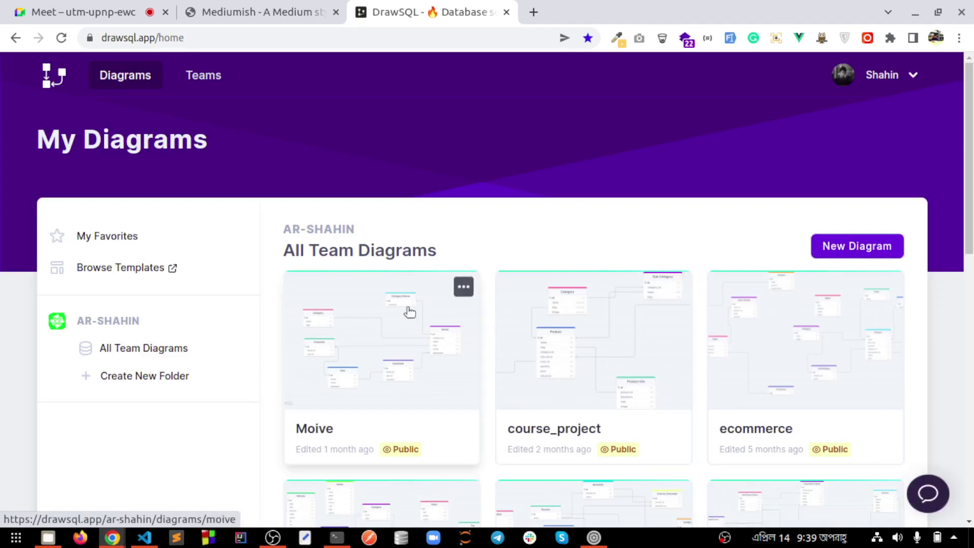
left_click(842, 247)
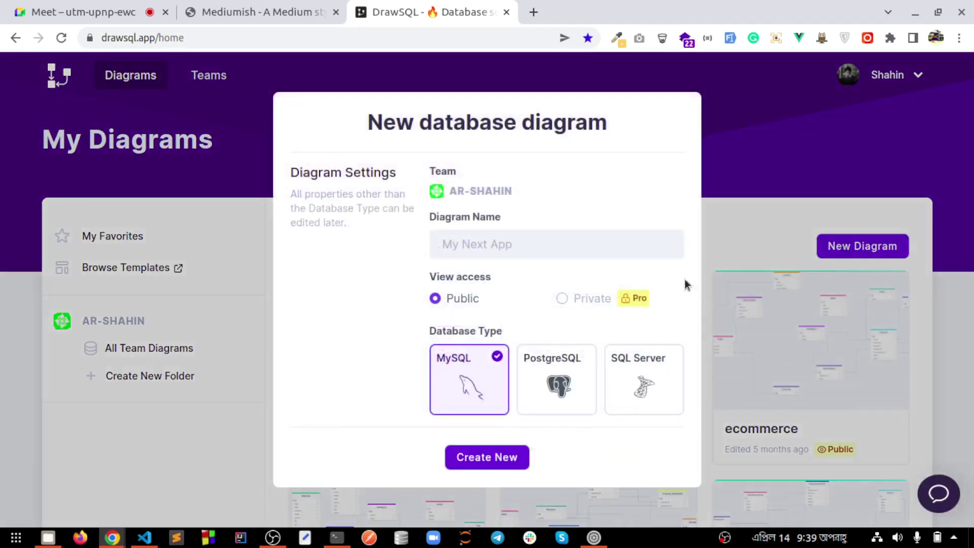
left_click(753, 154)
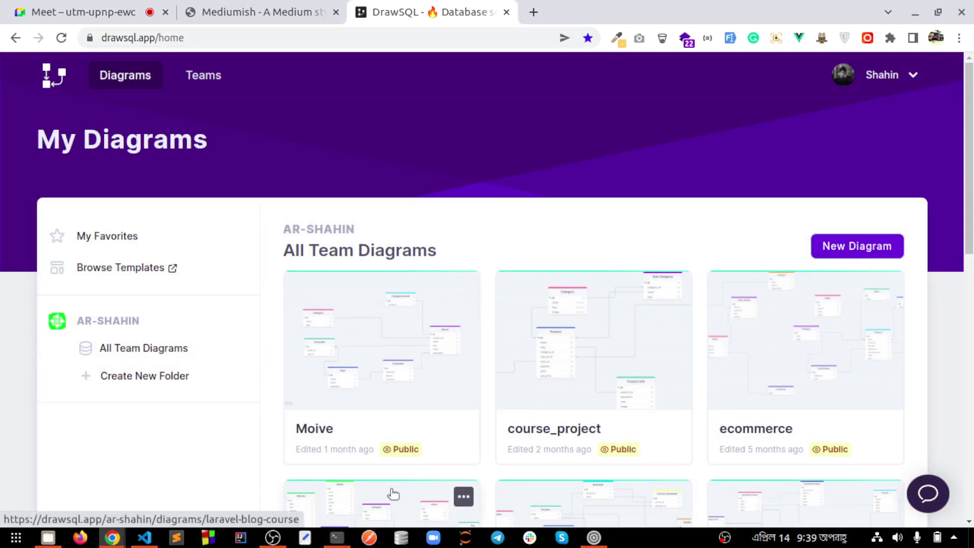
Turn the microphone input volume to maximum and adjust the system volume
left_click(594, 537)
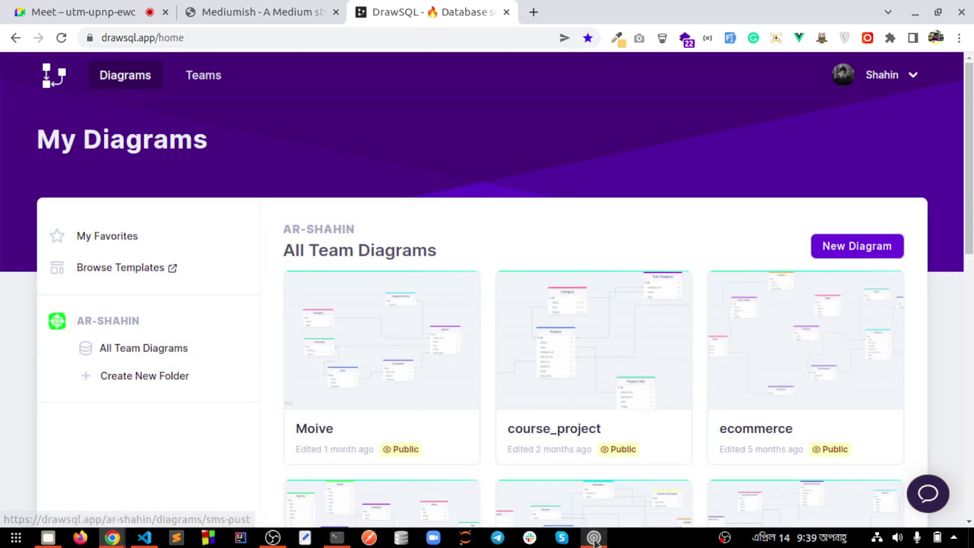
left_click_drag(717, 415, 731, 416)
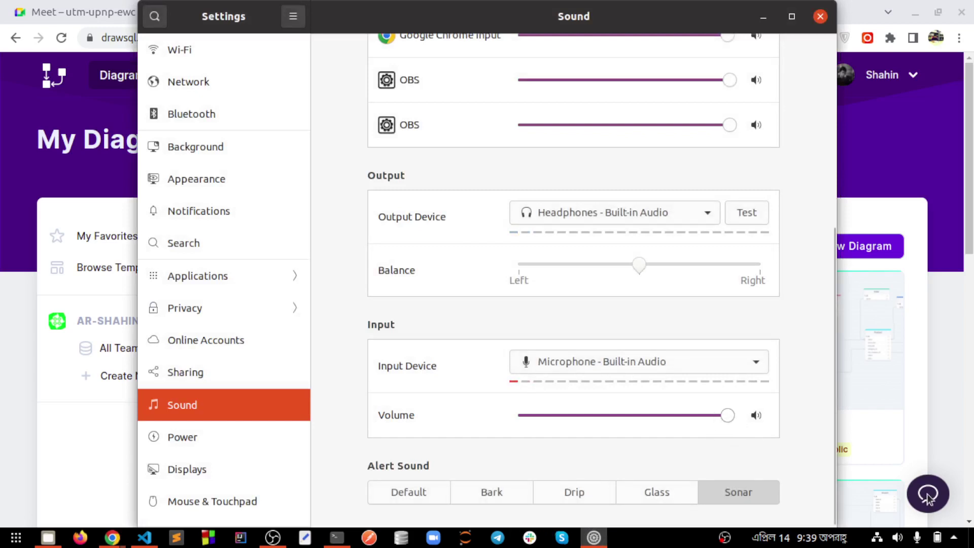
left_click(955, 542)
left_click_drag(935, 282, 952, 283)
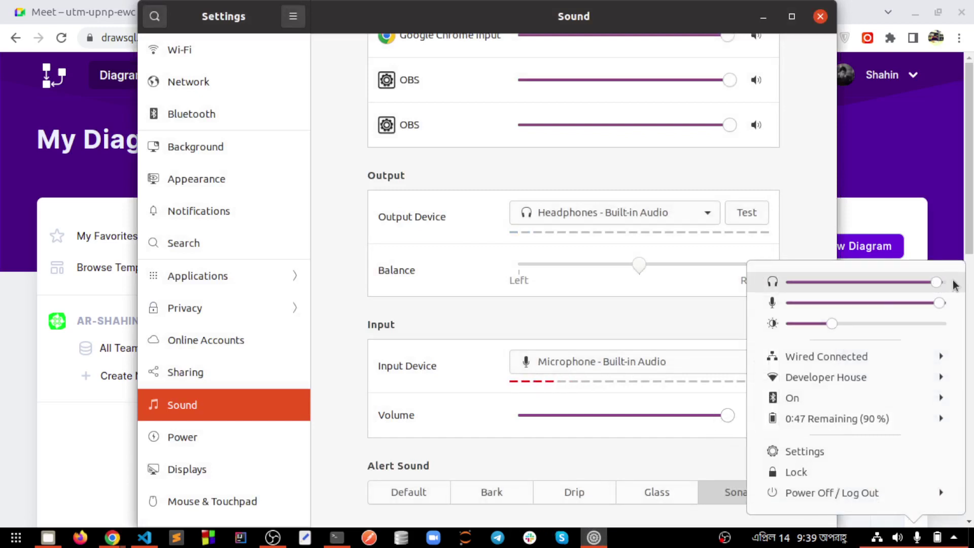
left_click(594, 537)
left_click(594, 538)
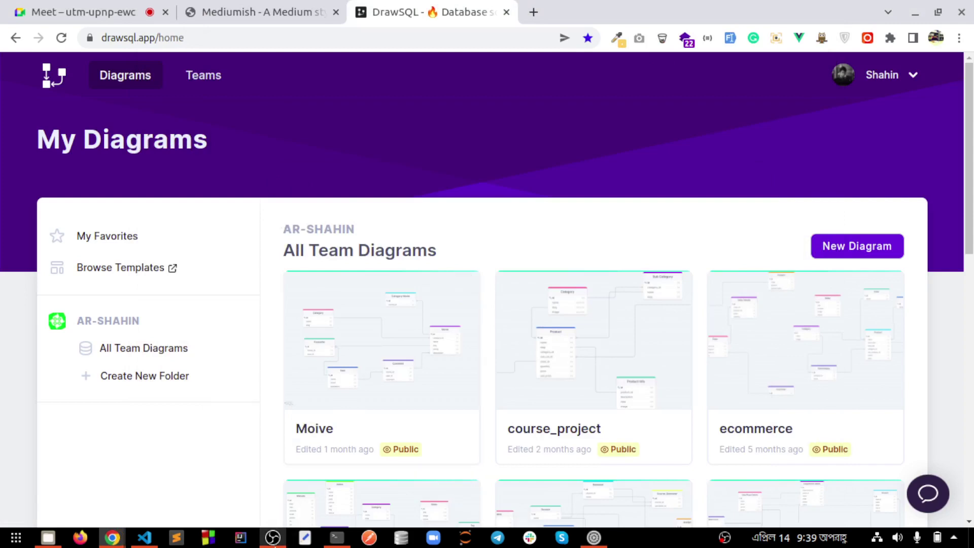
Check the screen recorder, then return to DrawSQL and scroll My Diagrams to laravel_blog_course
left_click(273, 538)
left_click(782, 383)
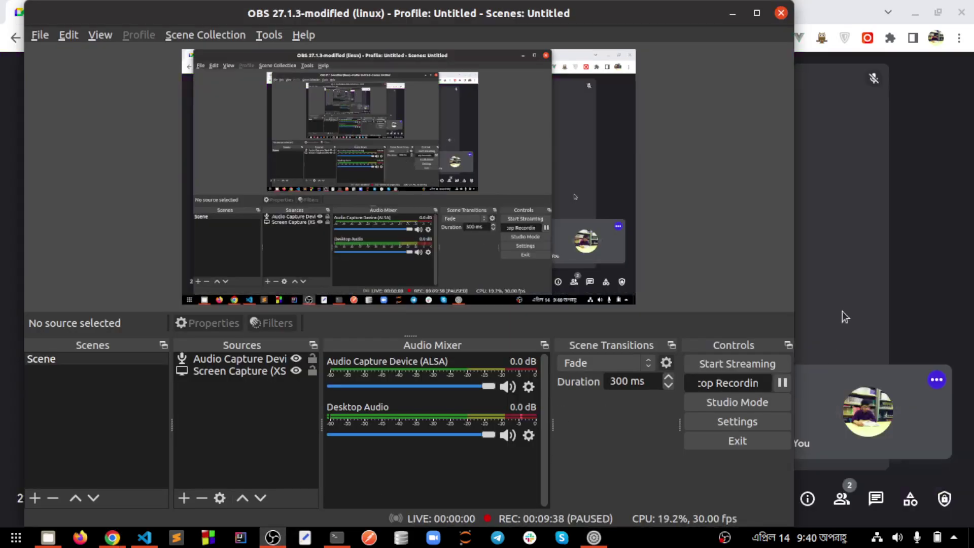
left_click(844, 316)
left_click(420, 10)
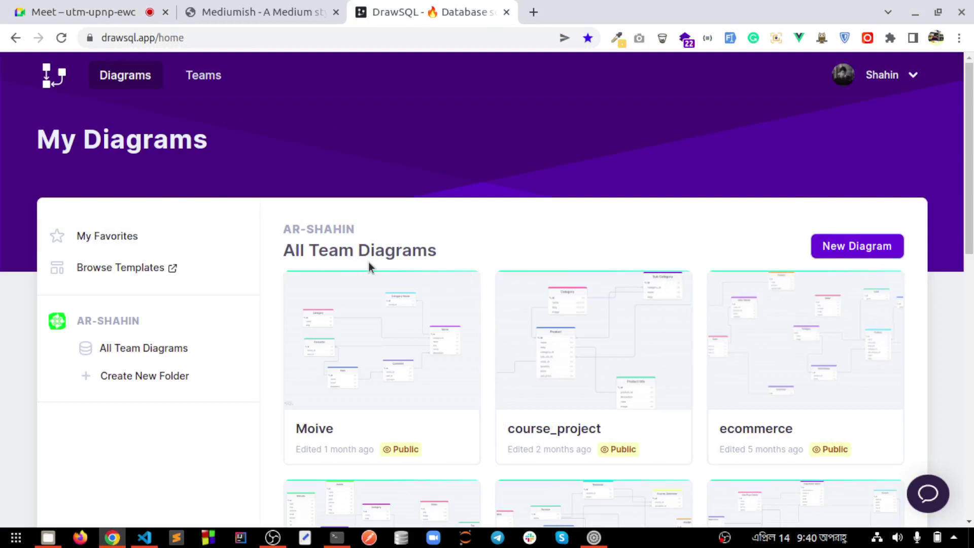
scroll(369, 262, "down", 4)
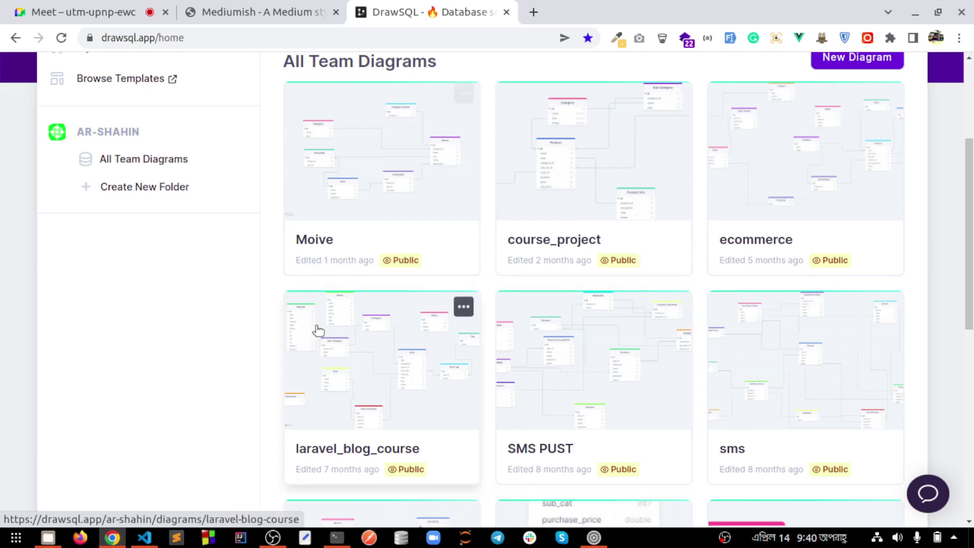
Open the laravel_blog_course diagram to view its Post, Category and Tag tables, then go back
left_click(343, 388)
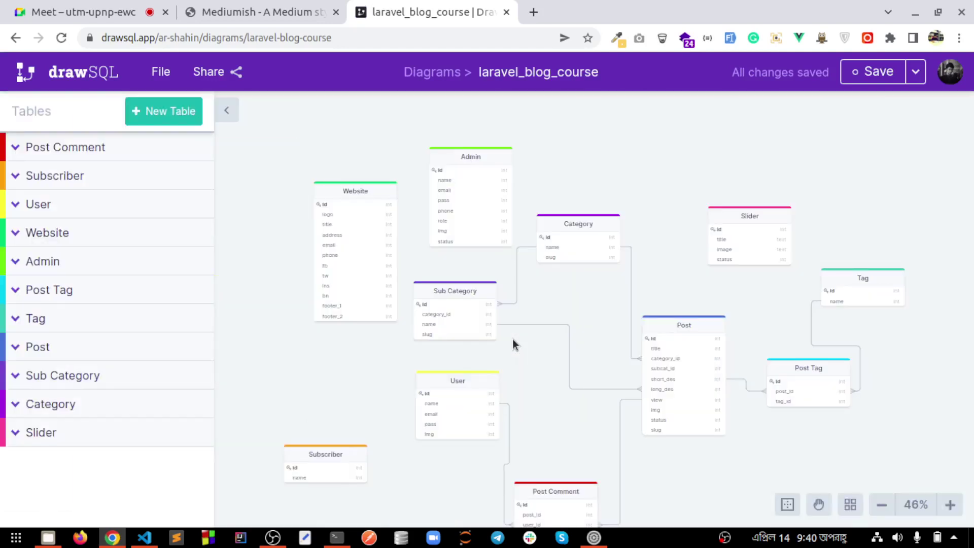
scroll(496, 318, "down", 5)
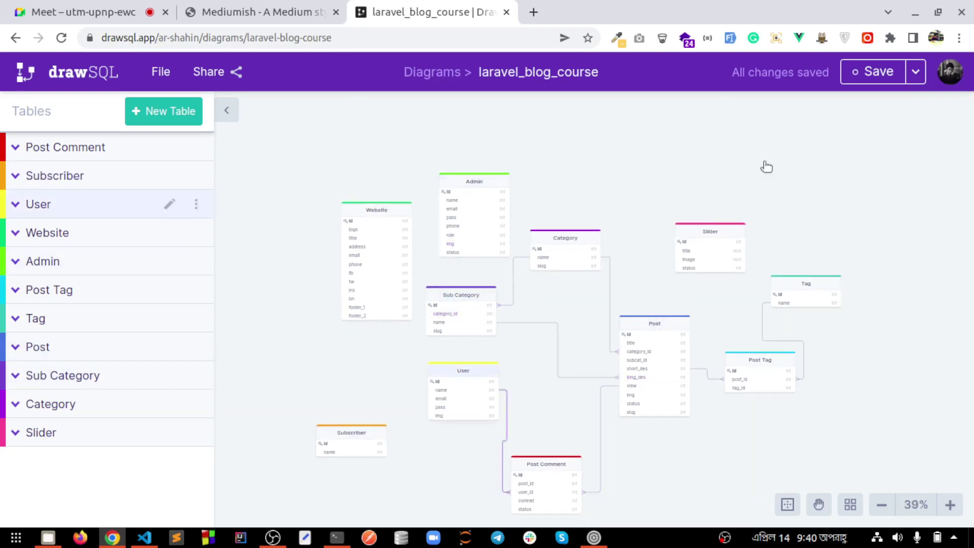
left_click(14, 39)
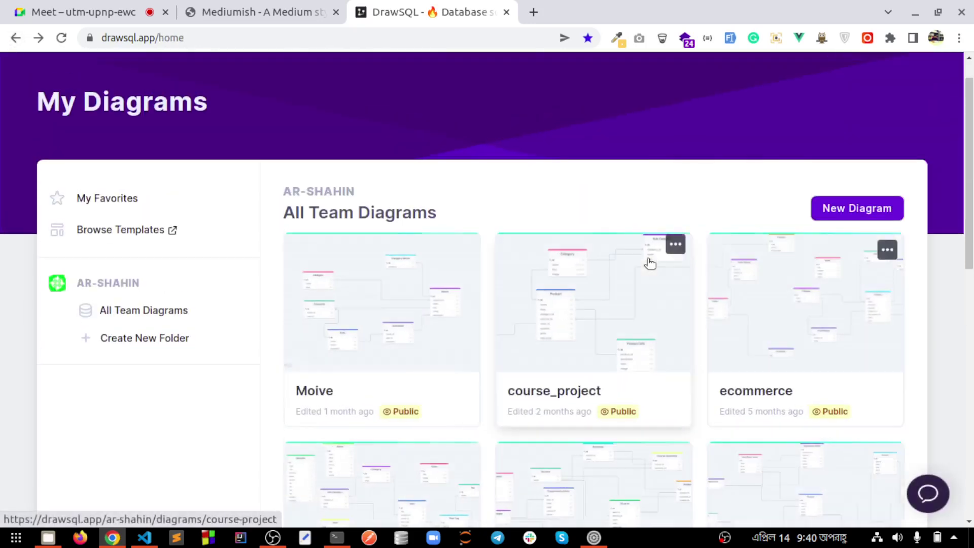
Start a new diagram named batch 4, keeping Public and MySQL selected
left_click(850, 207)
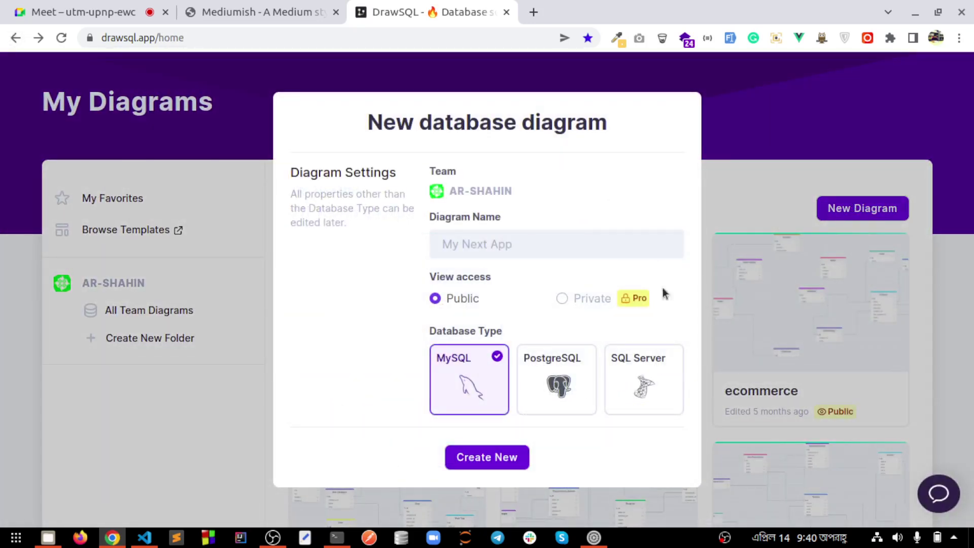
left_click(463, 246)
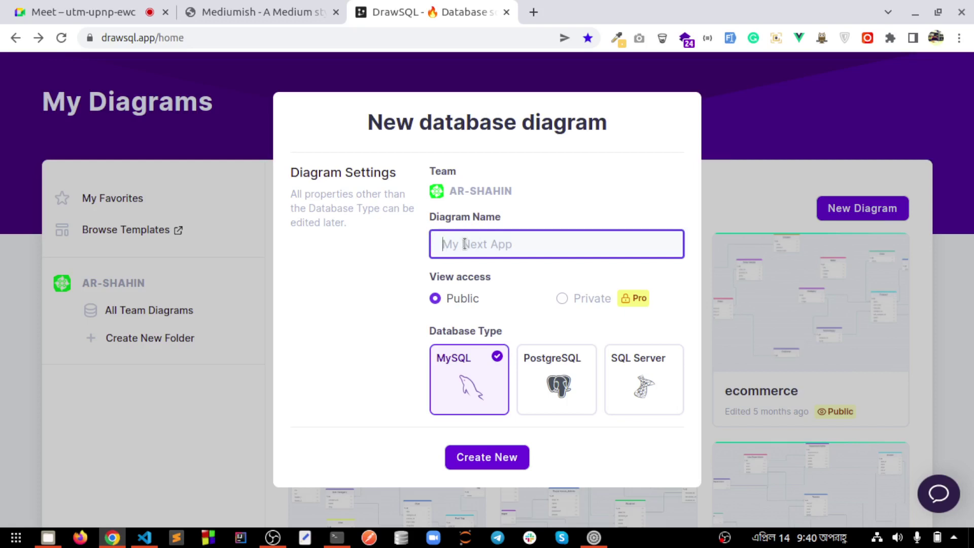
type("b")
type("4")
key("BackSpace")
key("BackSpace")
type("batch 4")
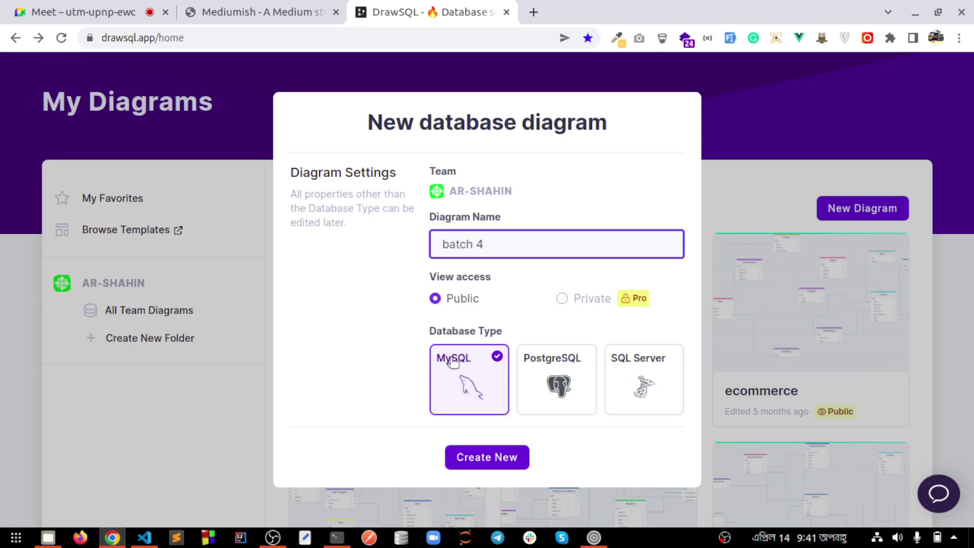
left_click(155, 4)
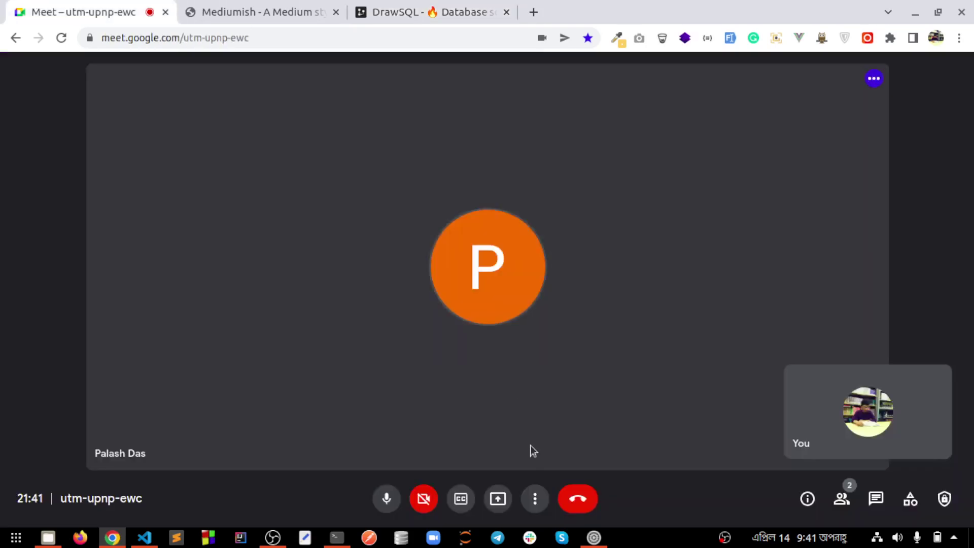
Share your entire screen in Google Meet, then return to the DrawSQL tab
left_click(497, 498)
left_click(533, 397)
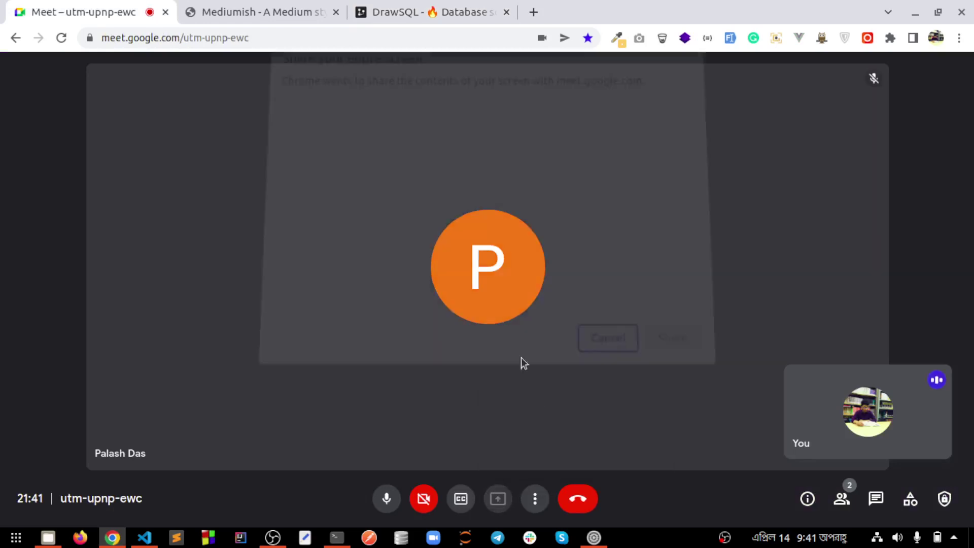
left_click(665, 337)
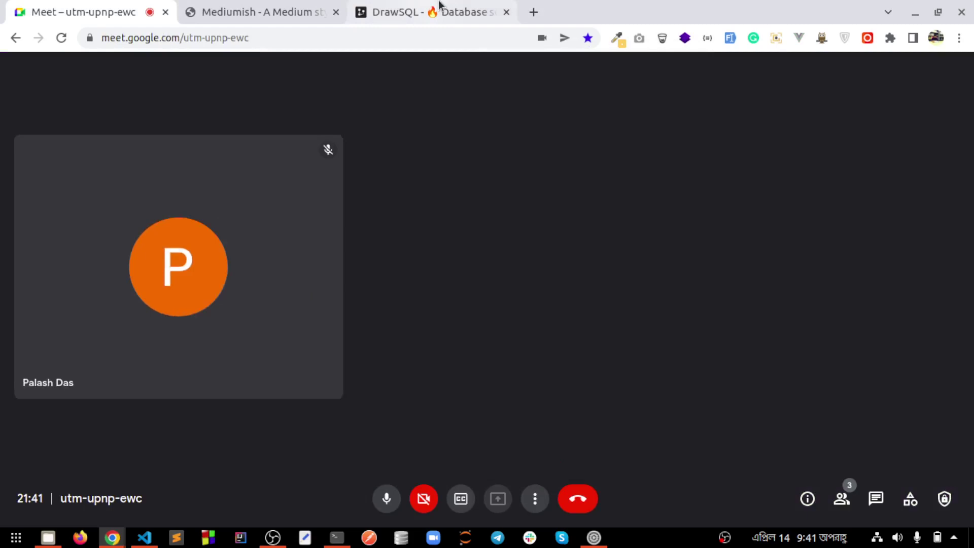
left_click(432, 11)
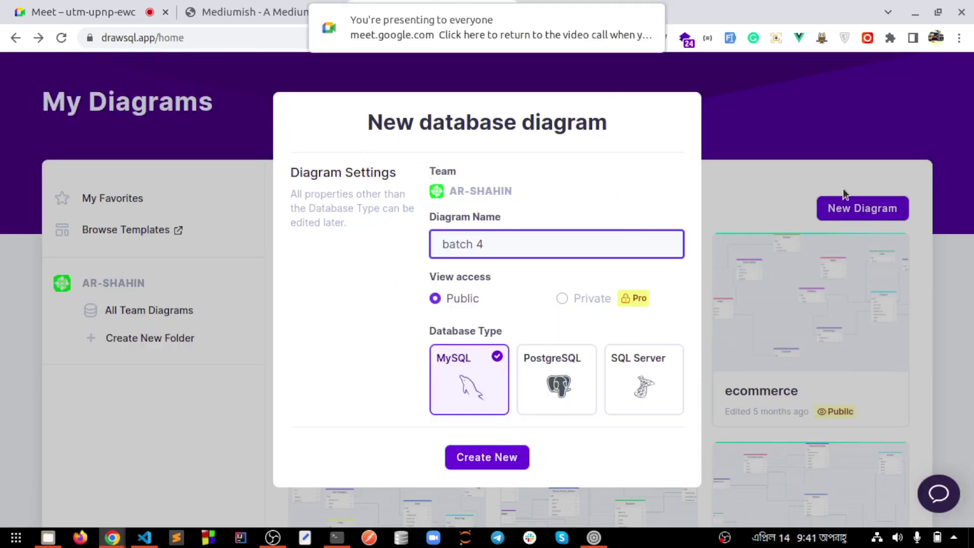
Create the empty batch 4 diagram, go back to My Diagrams, and open New Diagram again
left_click(501, 455)
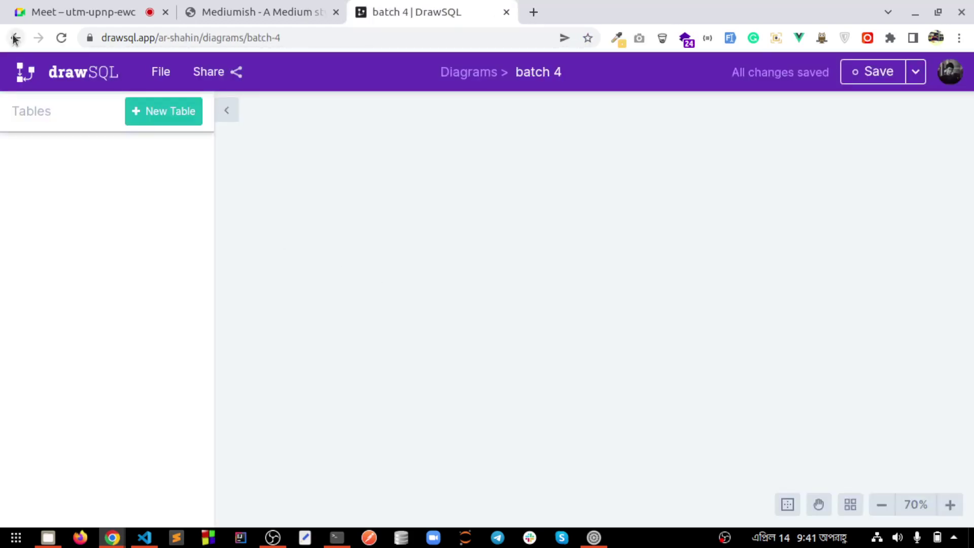
left_click(15, 38)
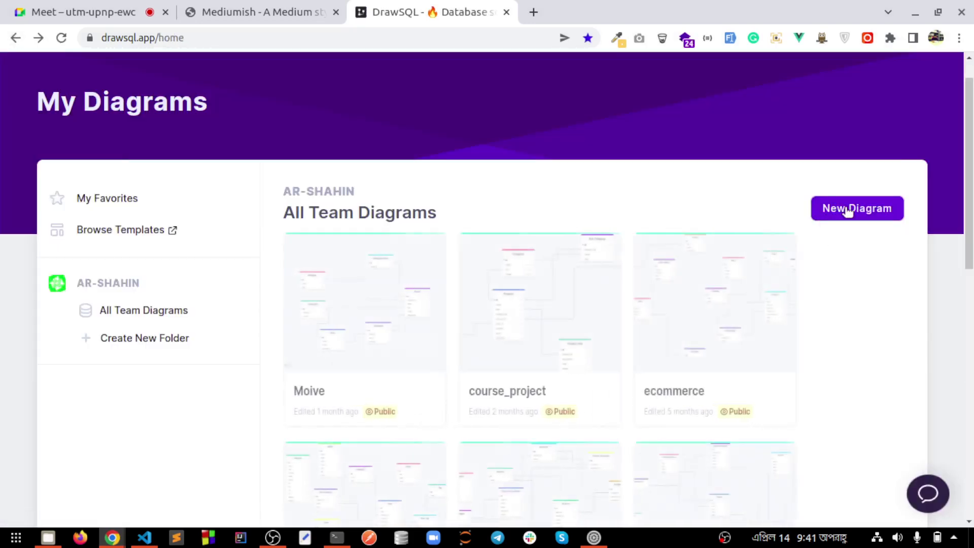
left_click(846, 210)
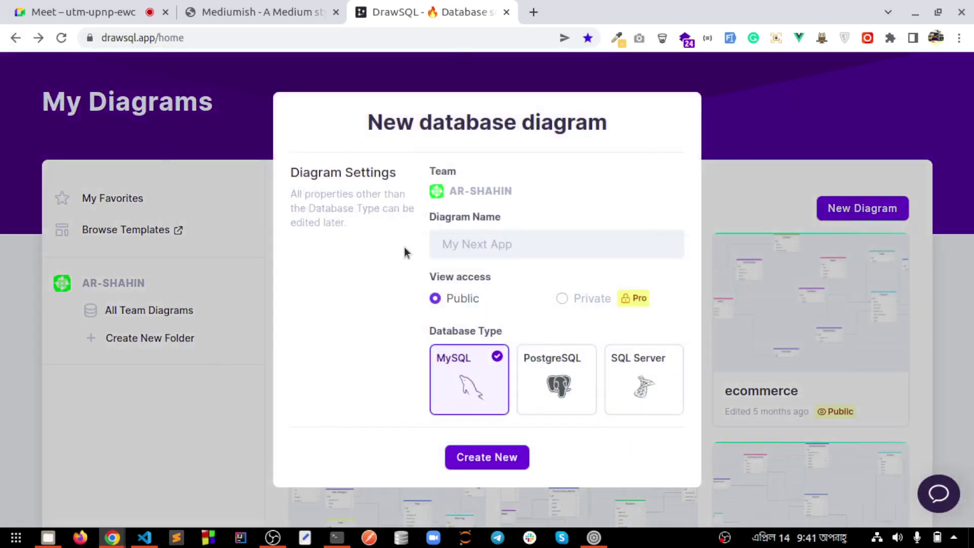
Dismiss the new-diagram dialog and briefly open the course_project diagram before going back
left_click(488, 248)
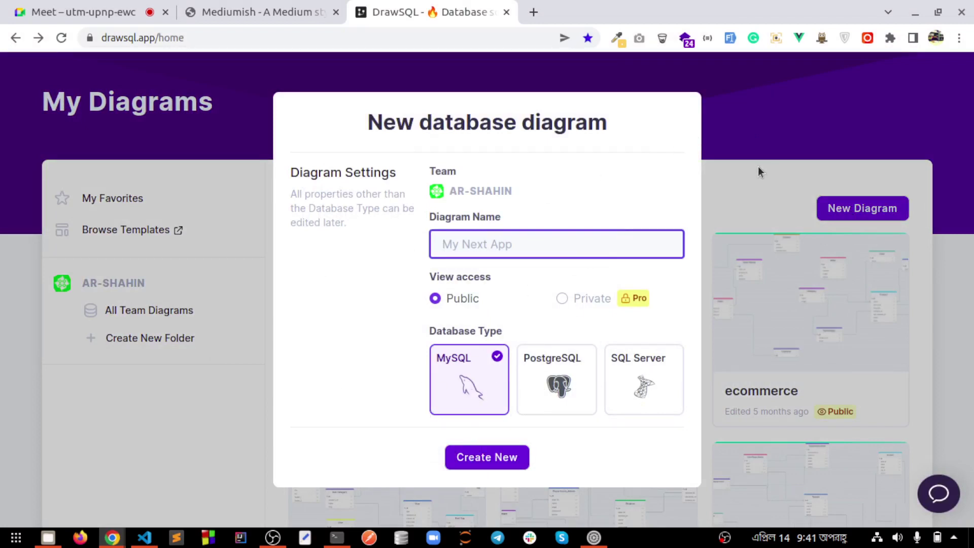
left_click(748, 142)
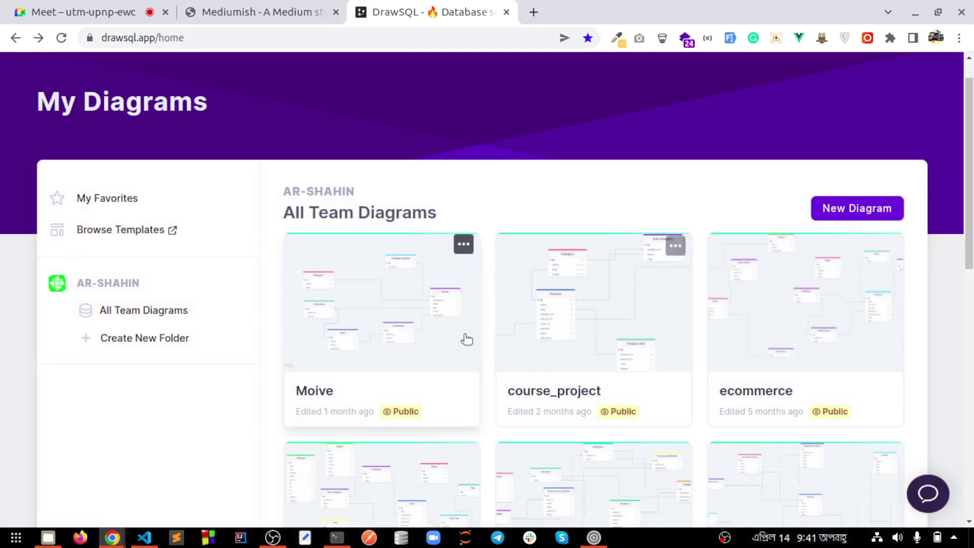
left_click(564, 332)
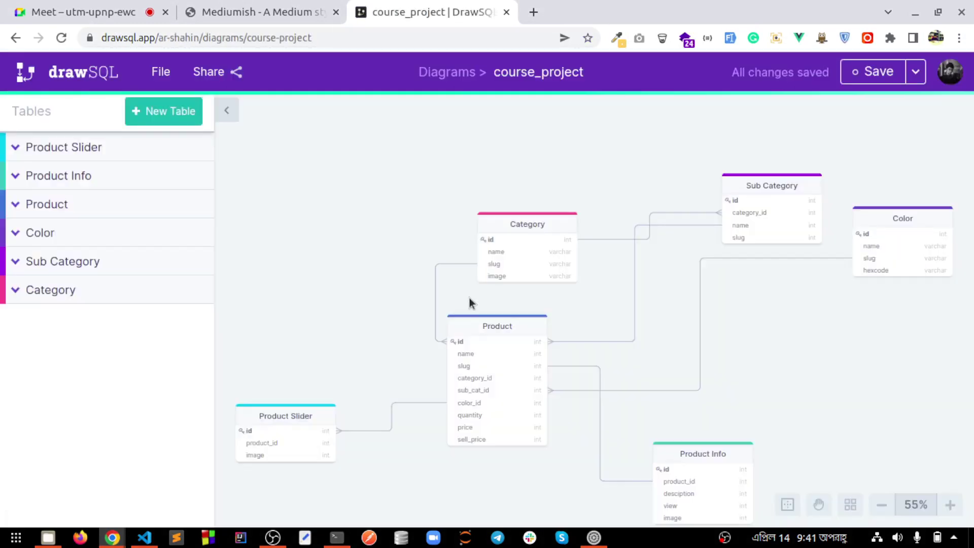
scroll(440, 314, "down", 4)
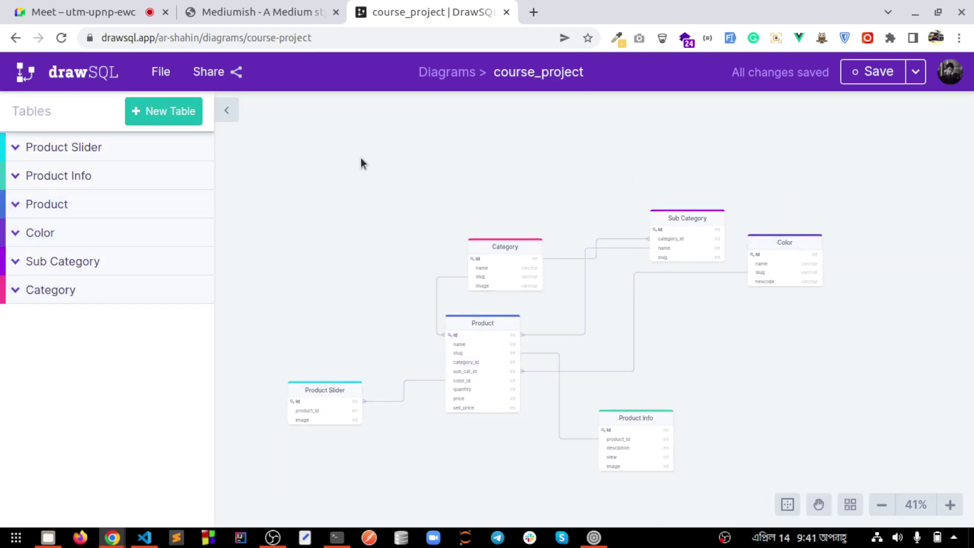
left_click(8, 41)
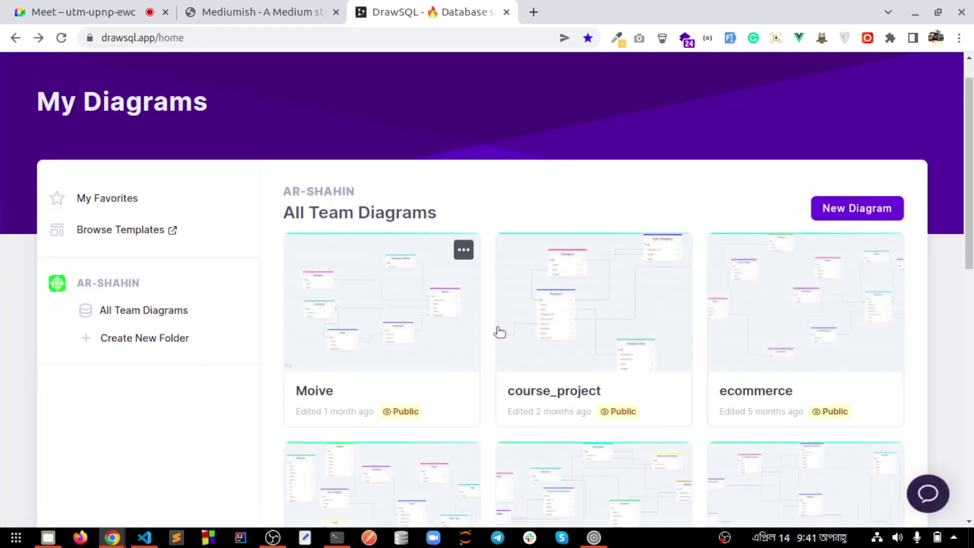
Reload the My Diagrams list and open the batch 4 diagram
scroll(500, 332, "down", 8)
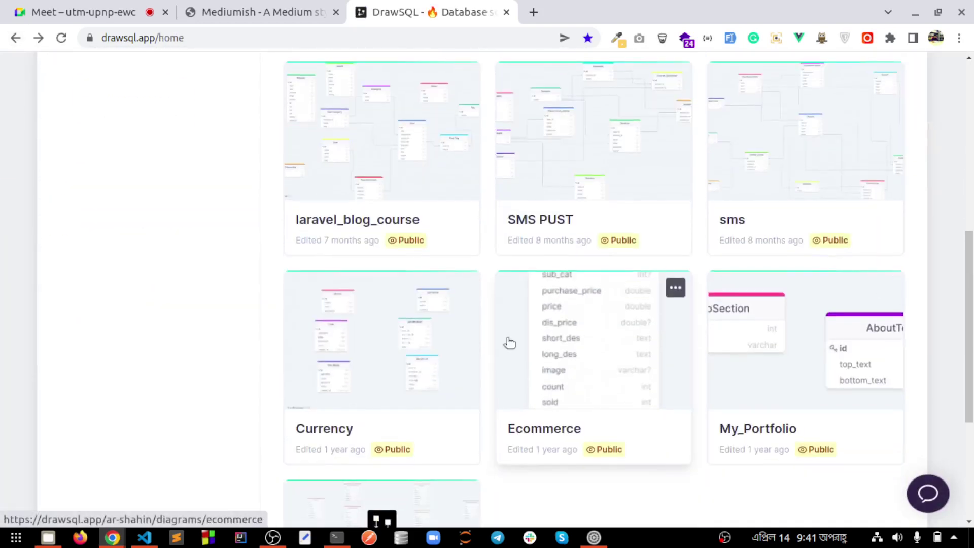
scroll(499, 344, "down", 5)
scroll(652, 338, "up", 6)
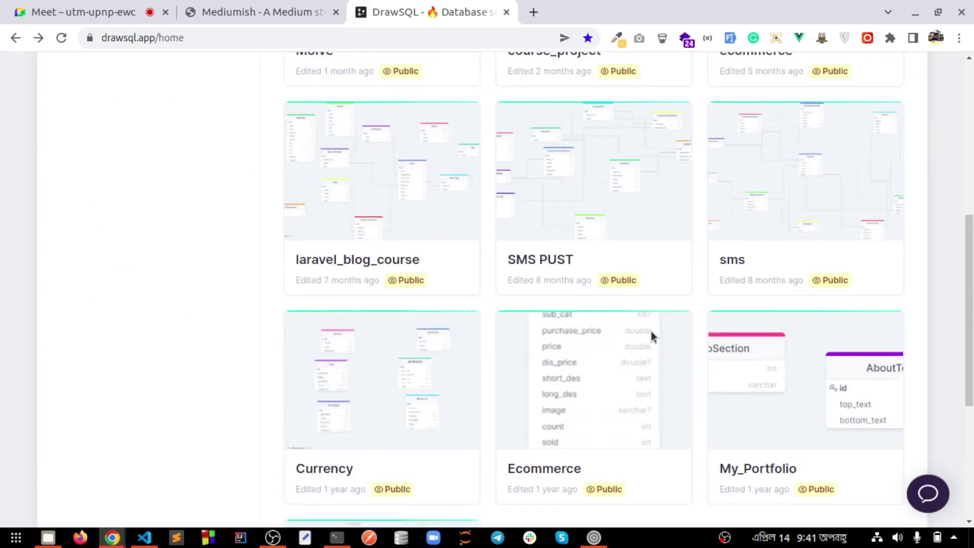
scroll(652, 333, "up", 6)
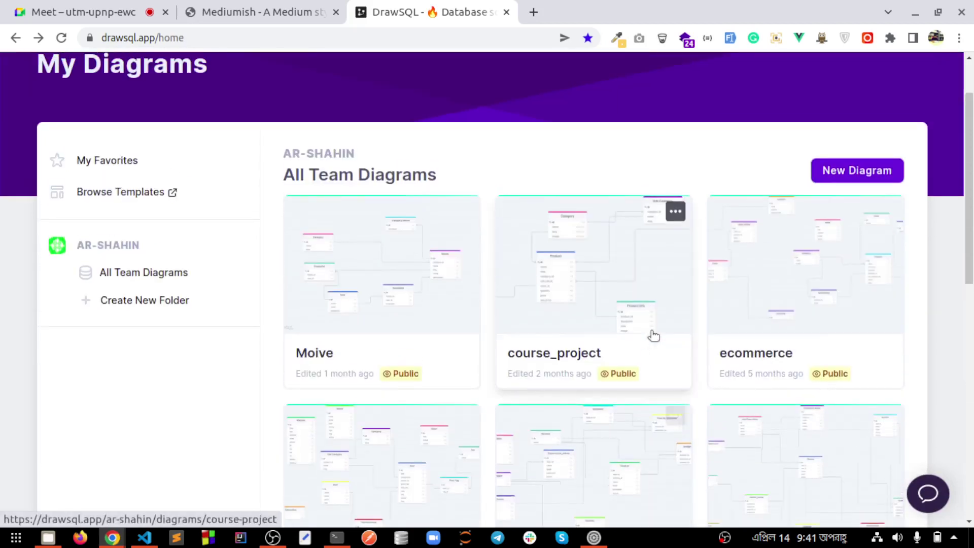
left_click(60, 40)
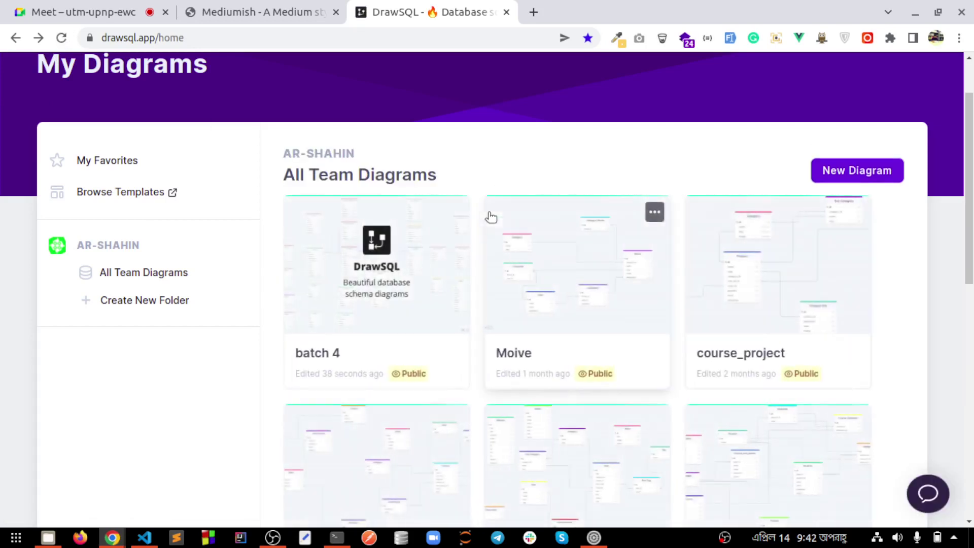
left_click(351, 299)
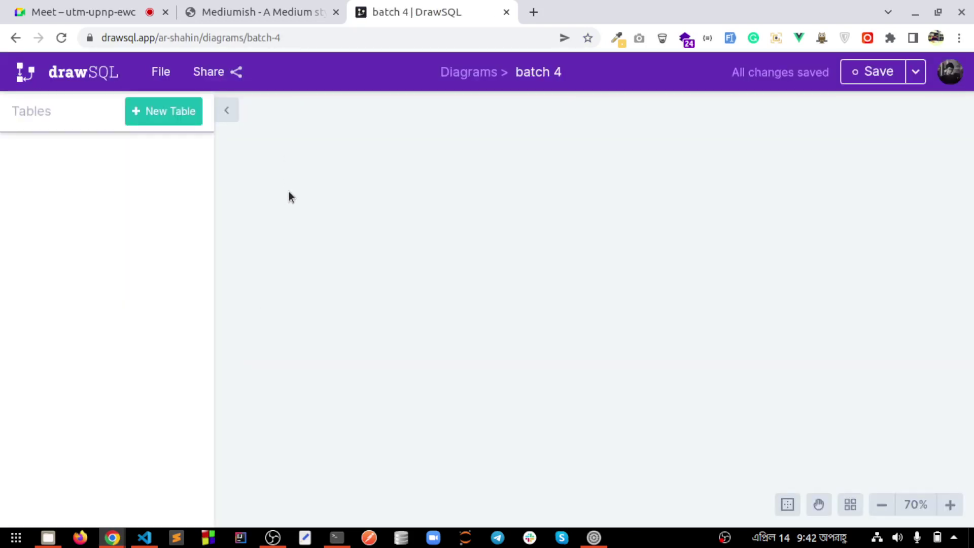
Add a new table to the diagram and name it Admin
left_click(258, 8)
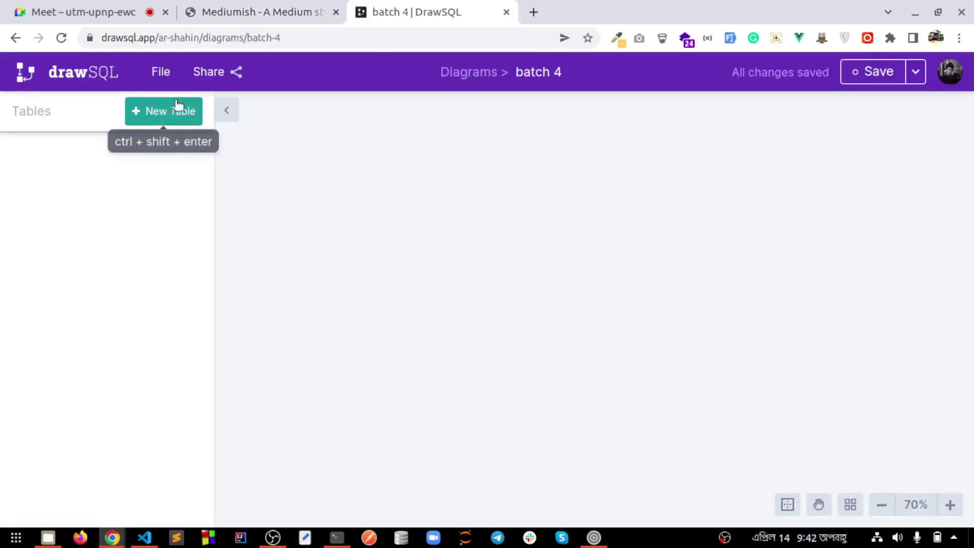
left_click(176, 110)
key("BackSpace")
type("Admin")
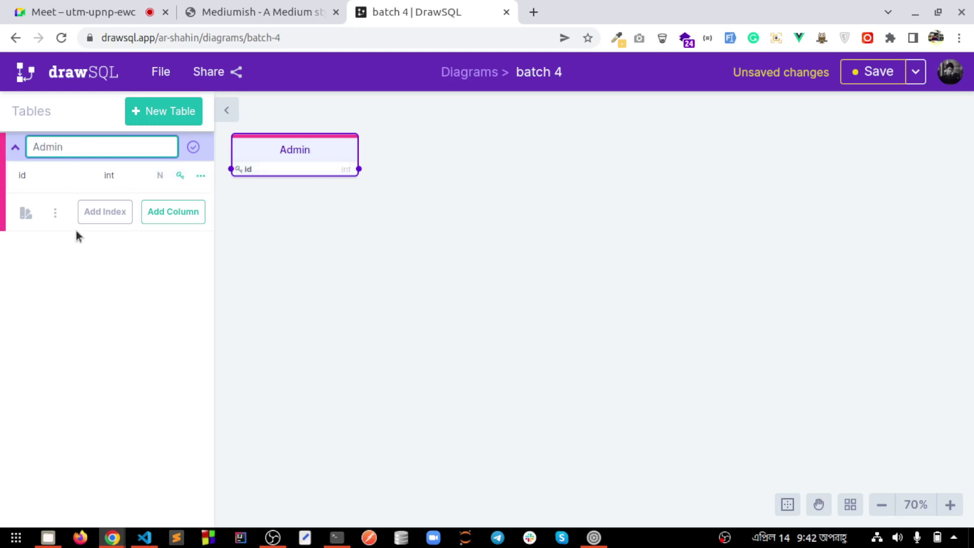
Give Admin name, email, password and role columns, then add a second table
left_click(178, 212)
type("name")
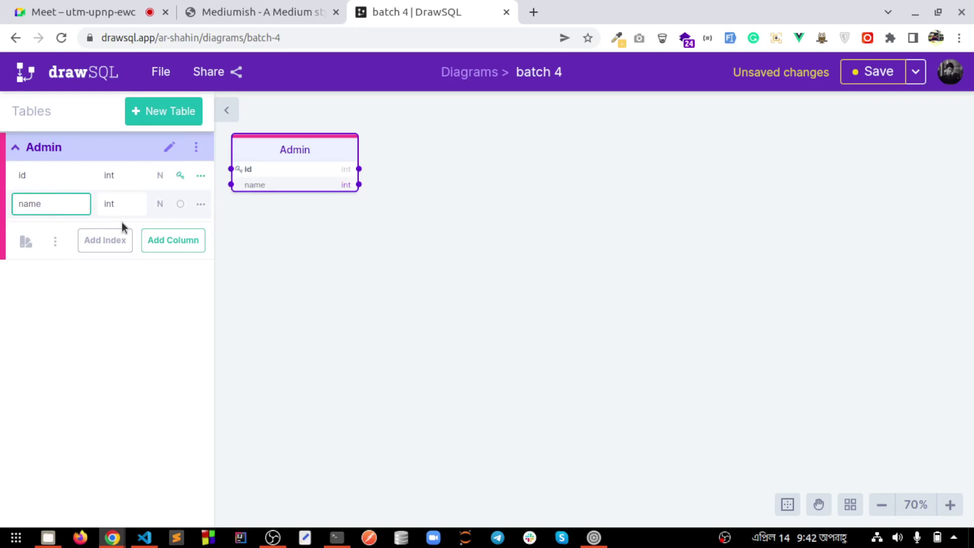
left_click(194, 245)
type("email")
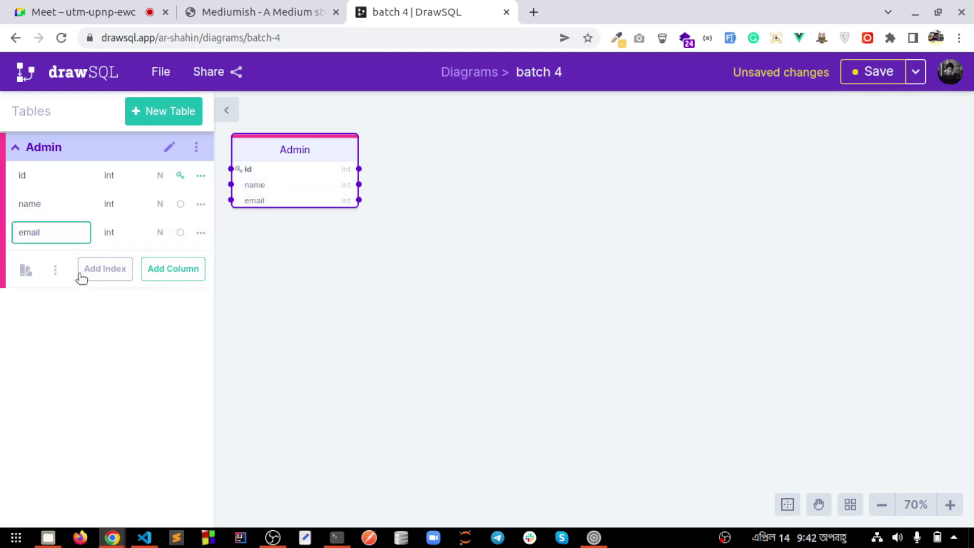
left_click(171, 273)
type("password")
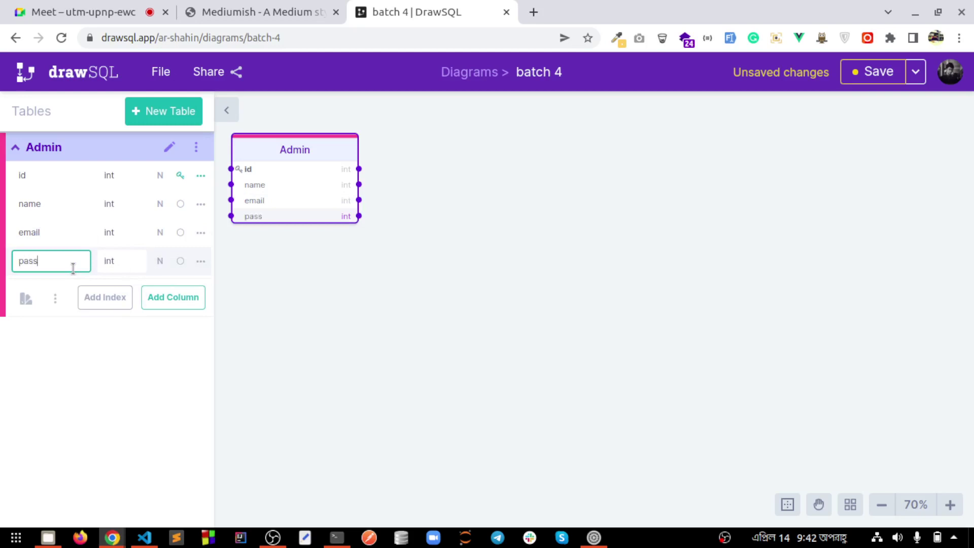
left_click(186, 303)
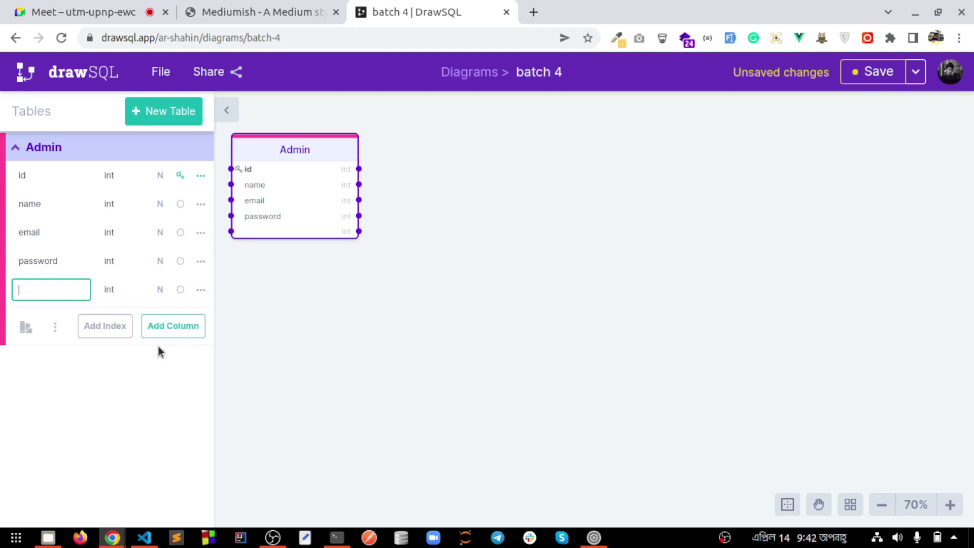
type("role")
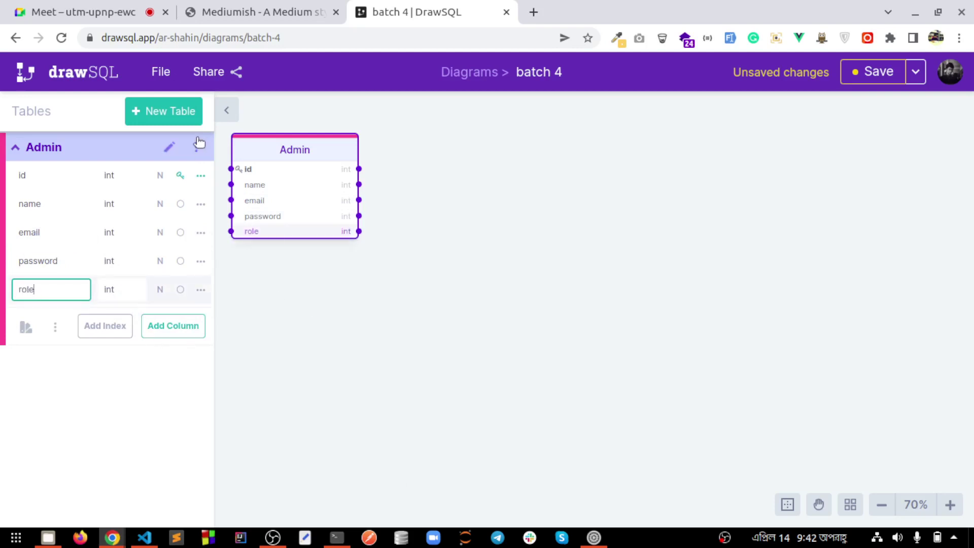
left_click(161, 111)
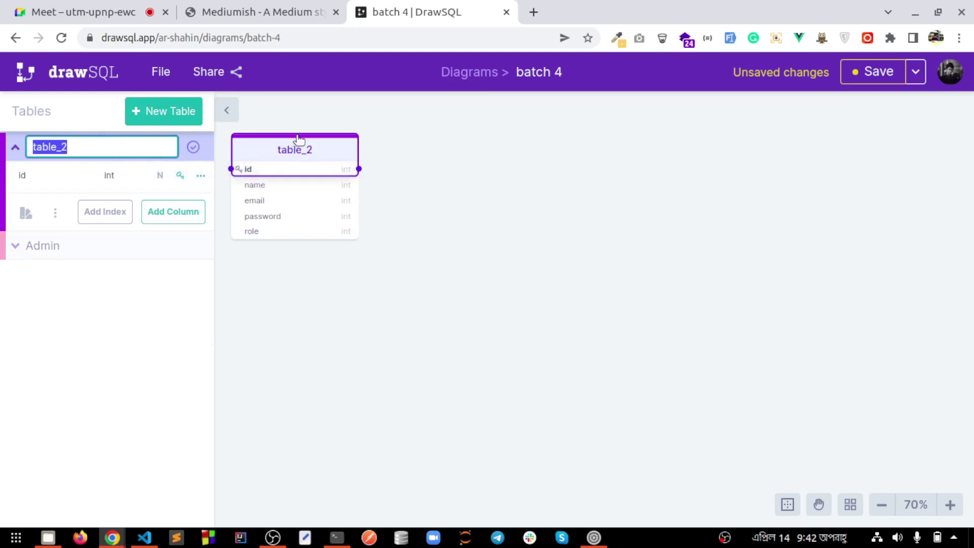
Rename the second table to Category
key("Return")
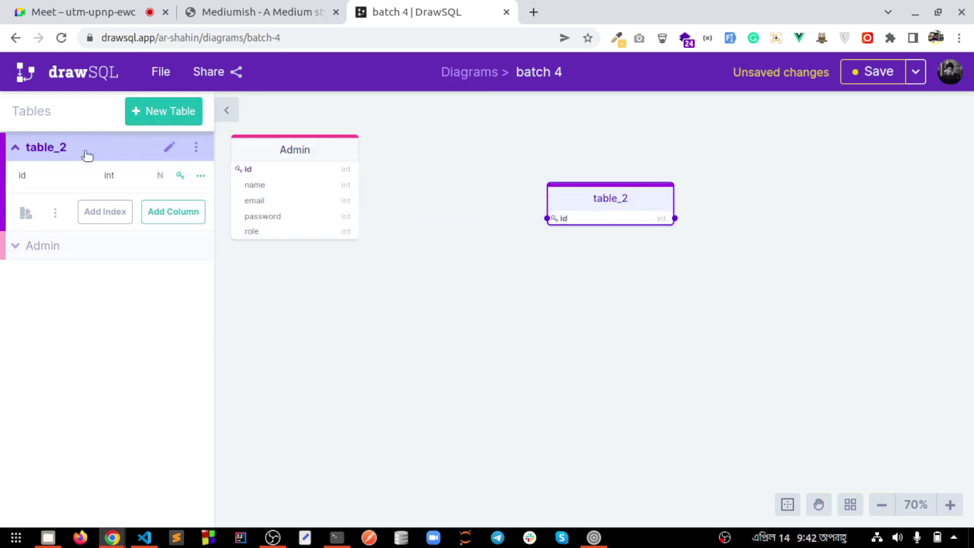
left_click(169, 147)
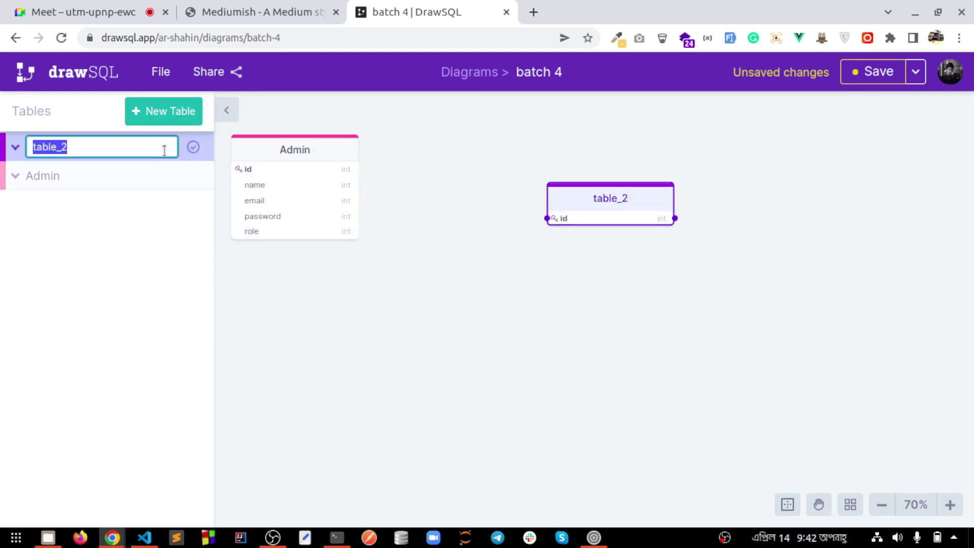
type("Cla")
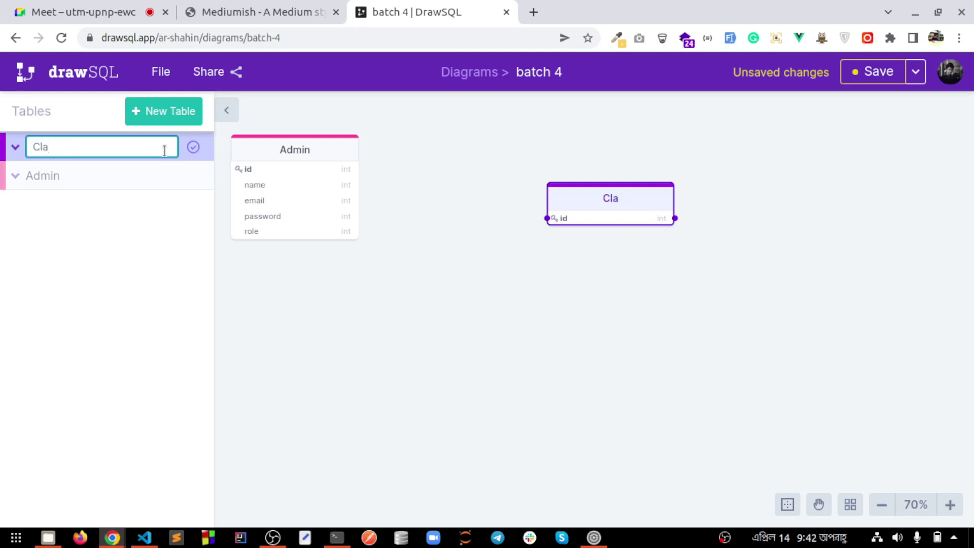
key("BackSpace")
key("BackSpace")
type("ategory")
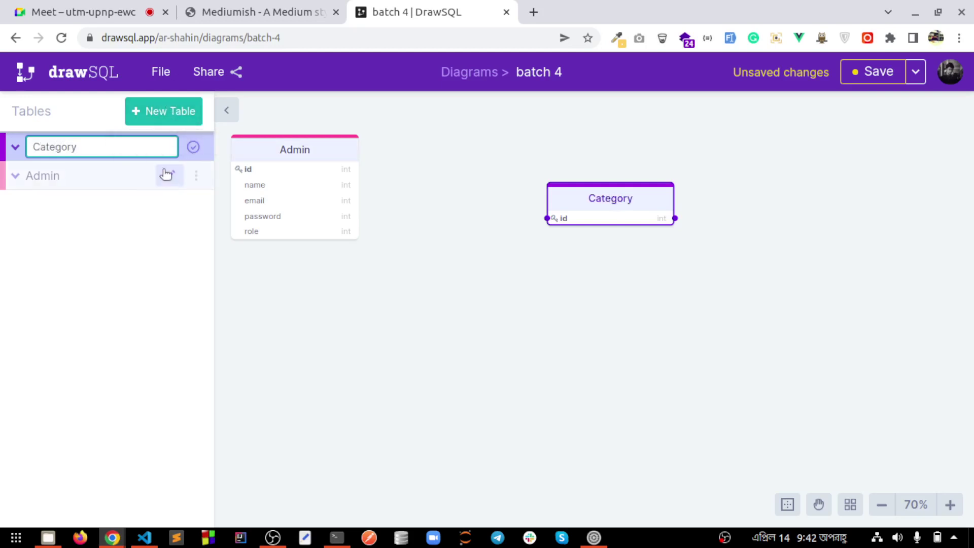
key("Return")
Add name and slug columns to Category, then create a third table
left_click(169, 175)
left_click(152, 148)
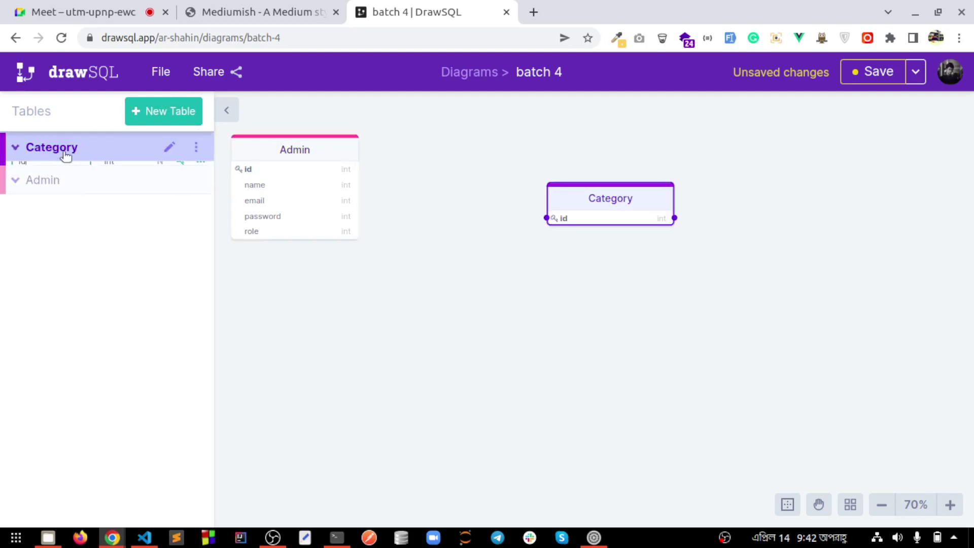
left_click(152, 211)
type("name")
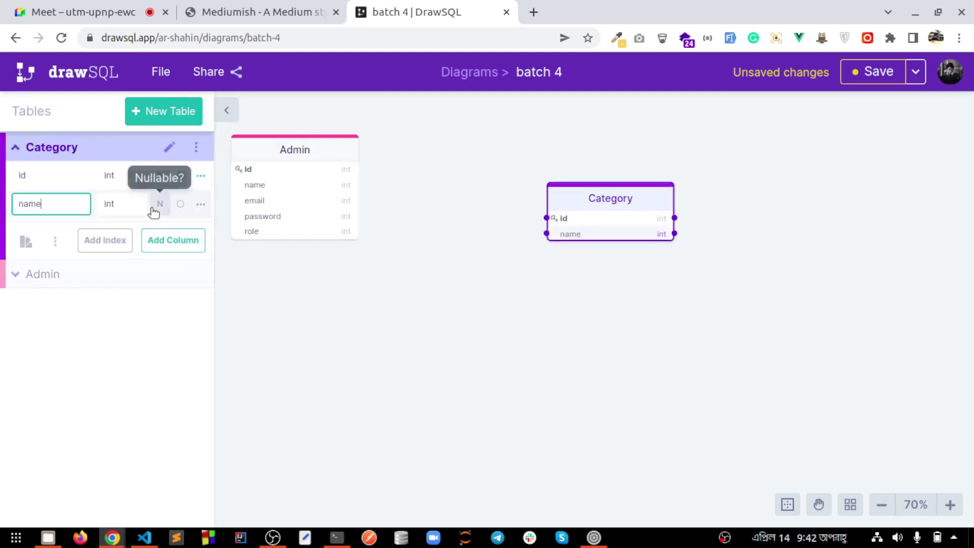
left_click(189, 239)
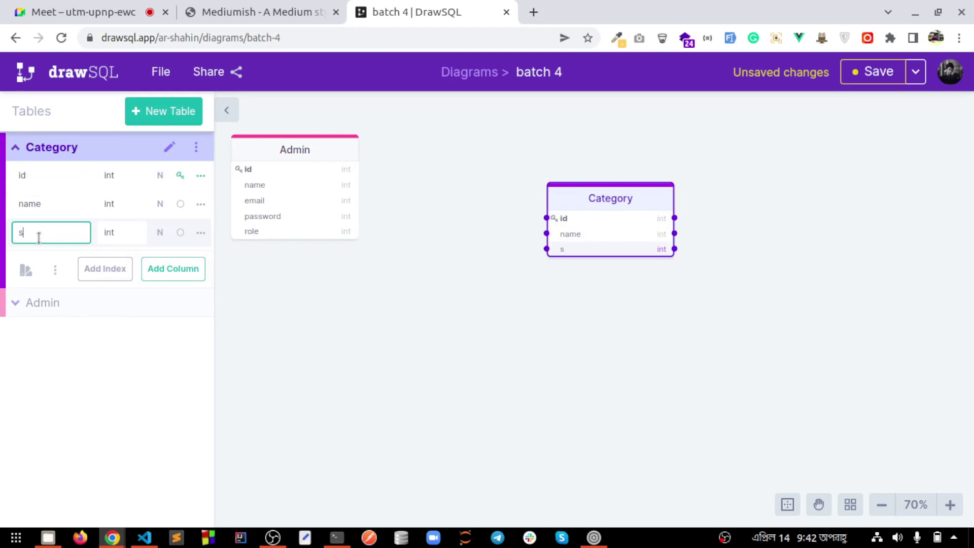
type("slug")
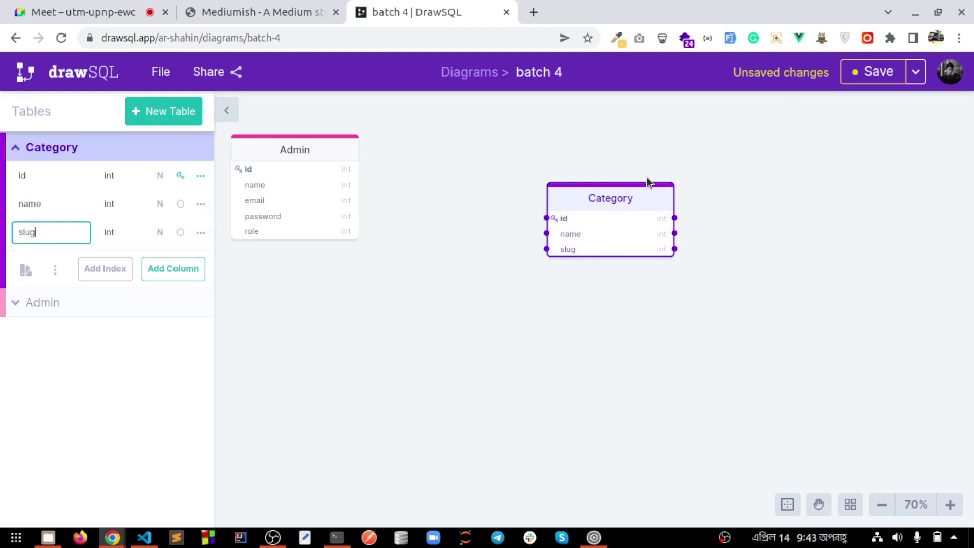
left_click(165, 117)
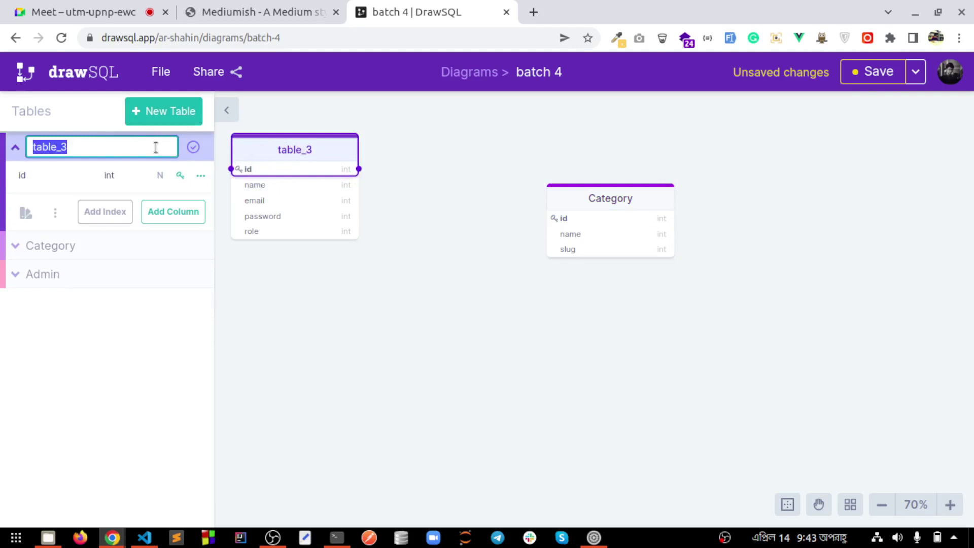
Rename table_3 to Post
key("BackSpace")
type("Su")
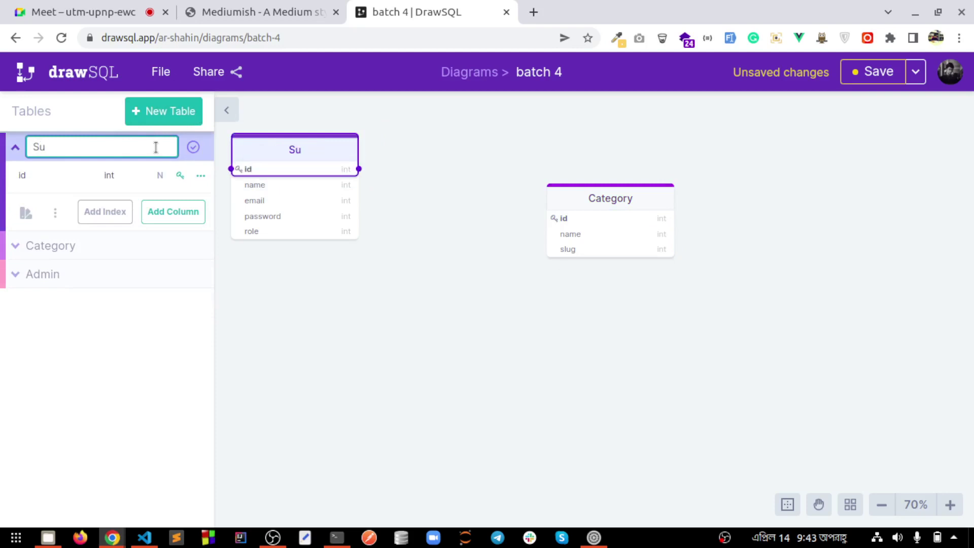
type("b")
key("BackSpace")
key("BackSpace")
key("BackSpace")
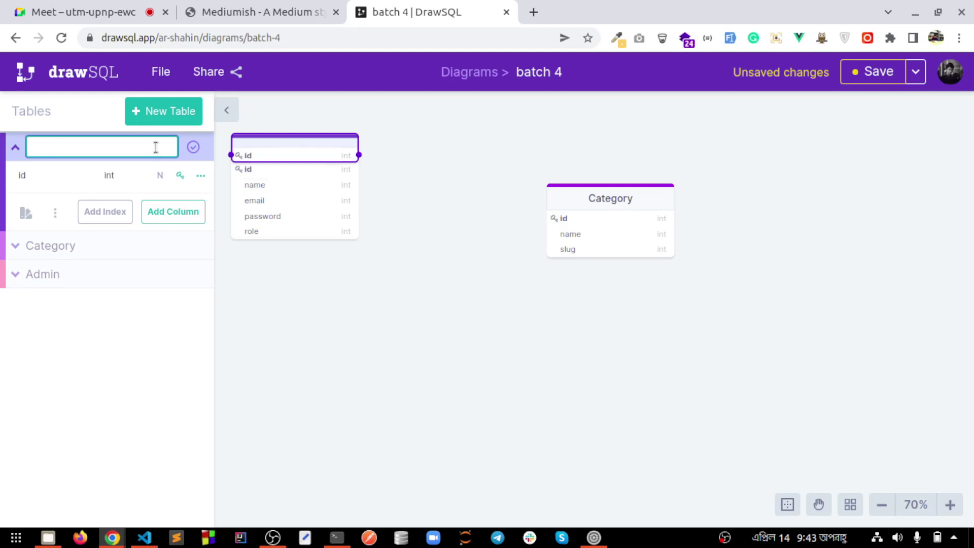
type("Project")
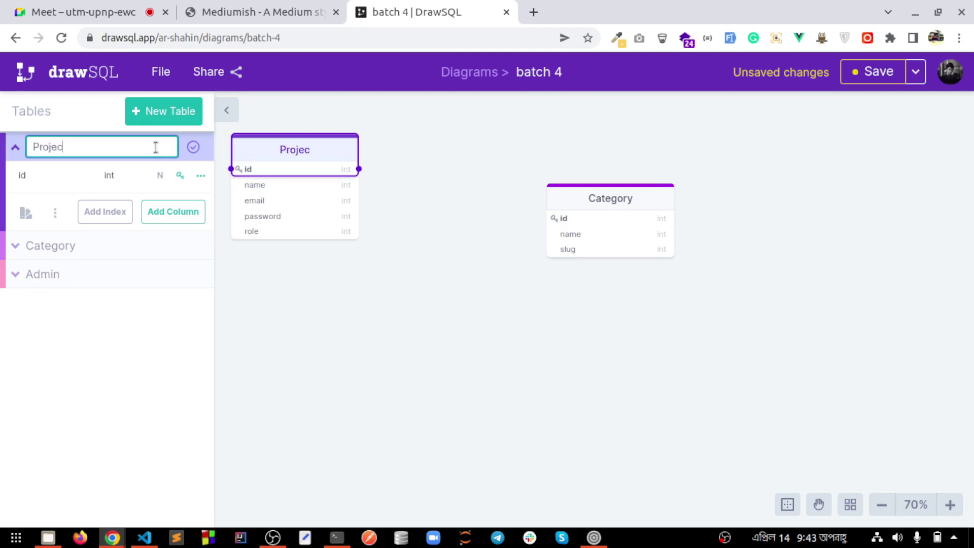
key("BackSpace")
key("BackSpace")
key("BackSpace")
key("BackSpace")
key("BackSpace")
key("BackSpace")
type("ost")
Add name, slug and category_id columns to the Post table
left_click(159, 212)
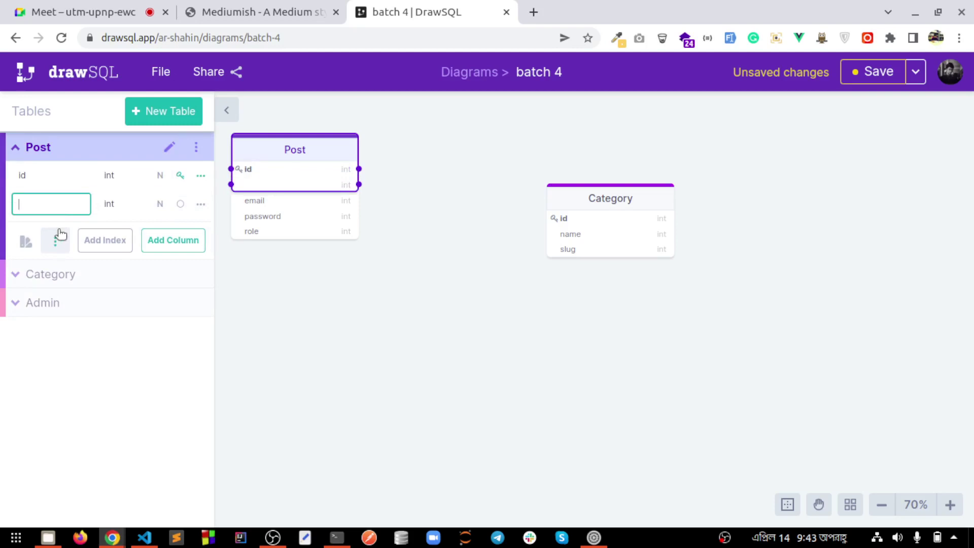
type("naem")
key("BackSpace")
type("me")
left_click(163, 240)
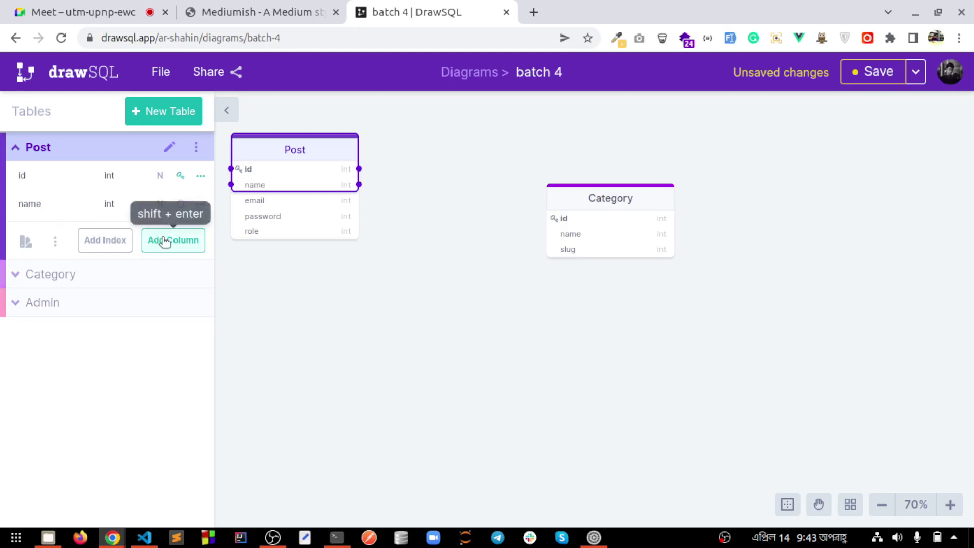
type("slug")
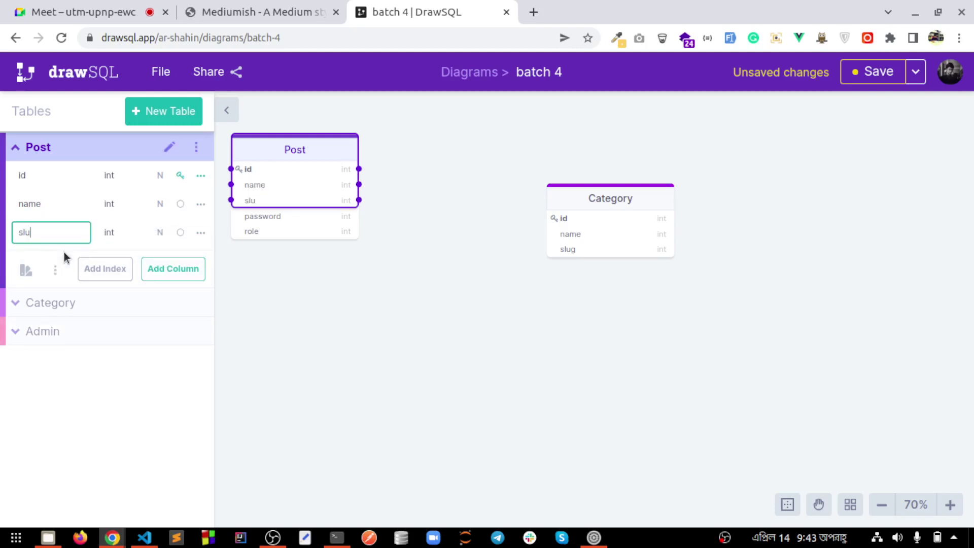
left_click(170, 272)
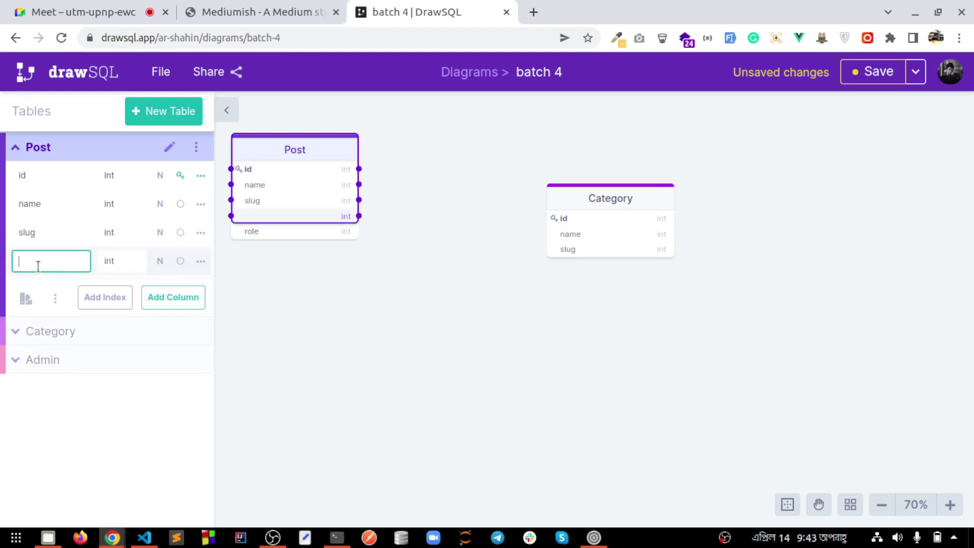
type("category_id")
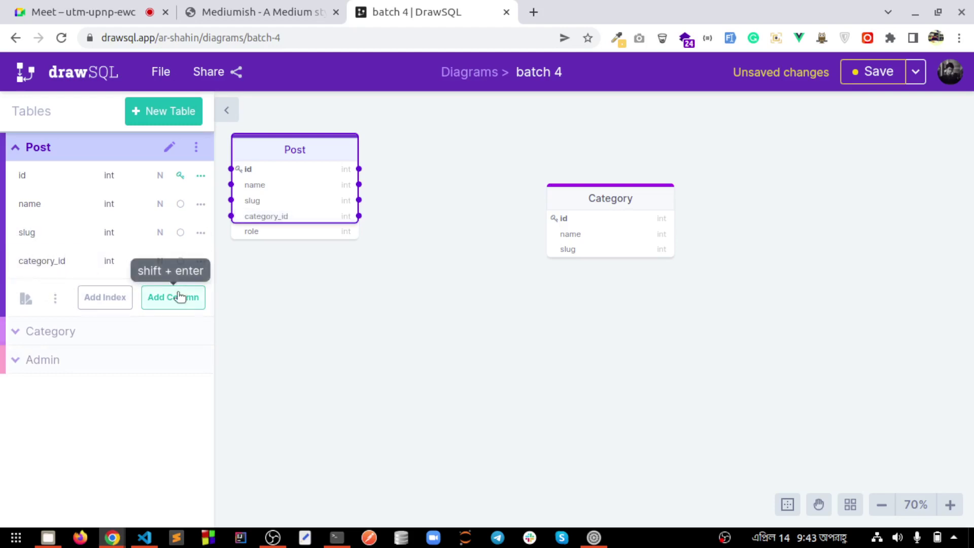
Add img, status and one more empty column to Post, then go to the Mediumish blog
left_click(176, 297)
type("img")
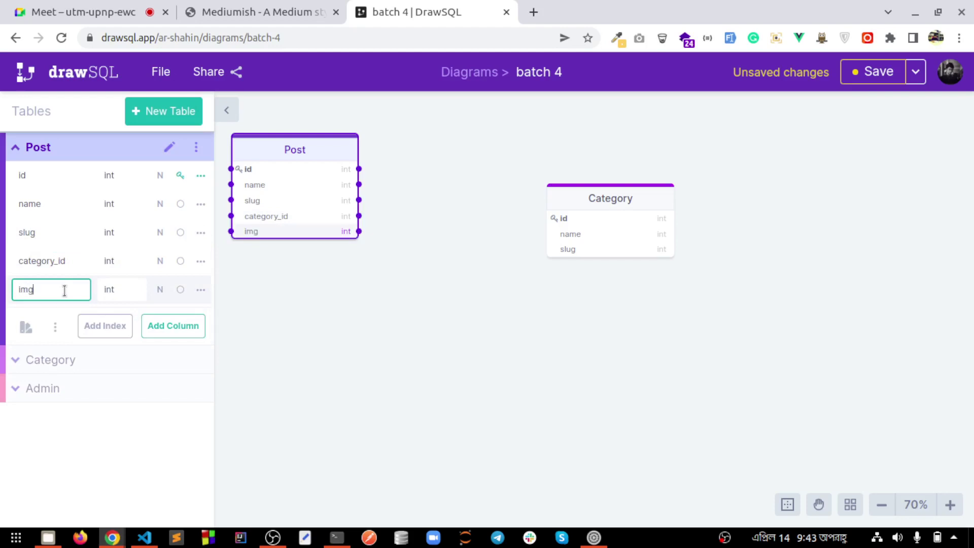
left_click(172, 333)
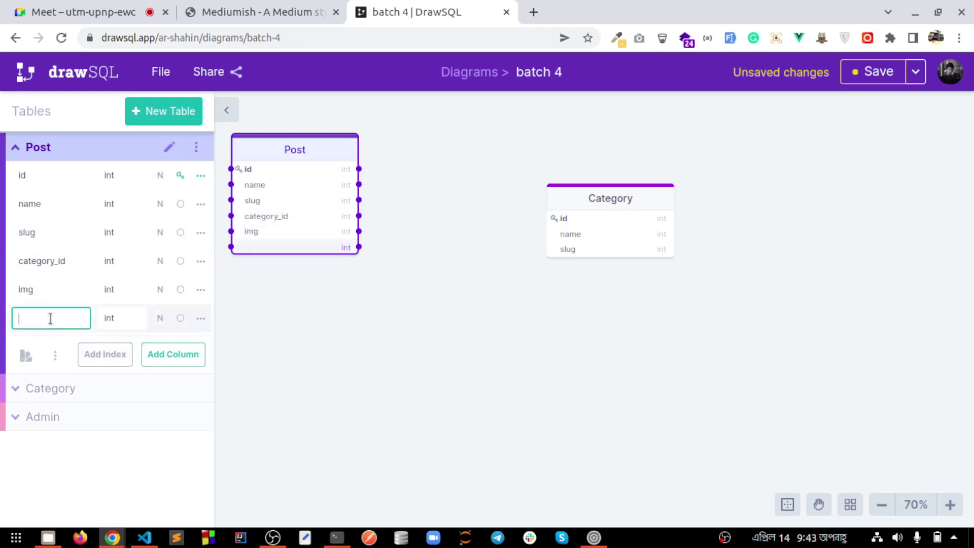
type("status")
left_click(169, 350)
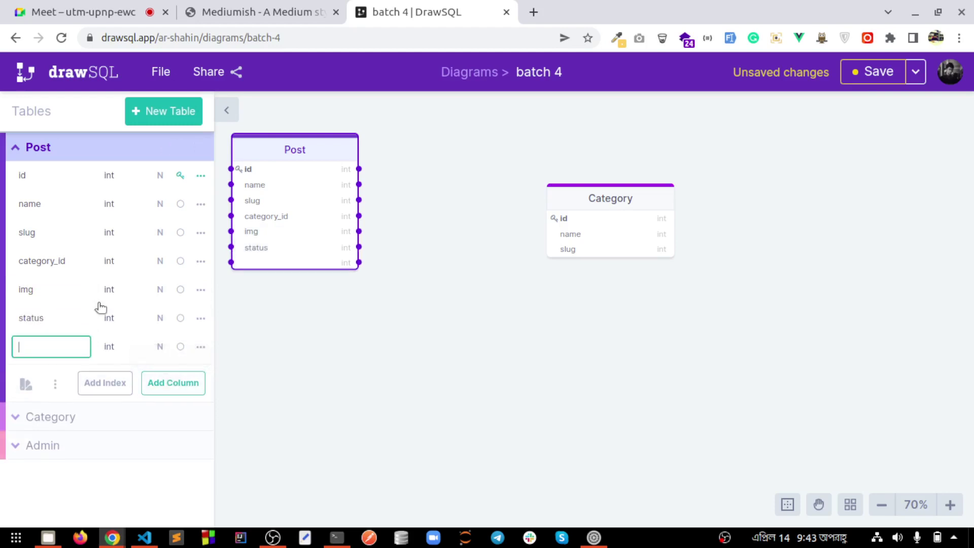
left_click(282, 9)
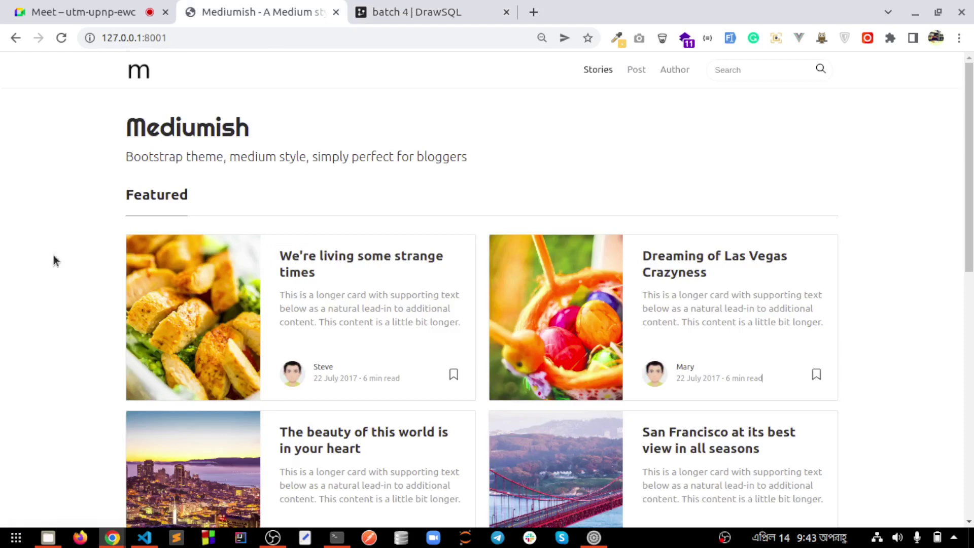
Scroll the Mediumish page to its footer, then return to batch 4 and select column_7's name
scroll(61, 243, "down", 2)
scroll(67, 229, "down", 1)
scroll(70, 193, "up", 3)
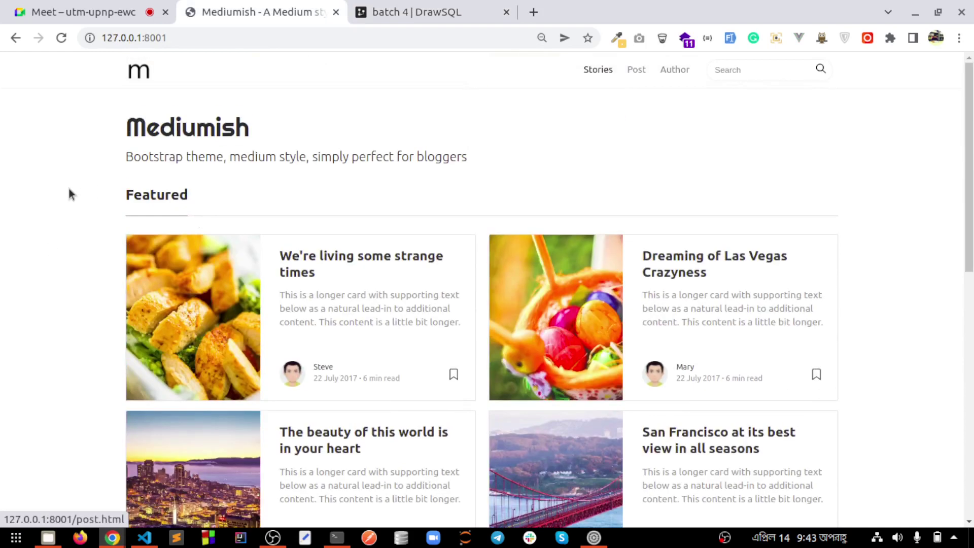
scroll(243, 294, "down", 3)
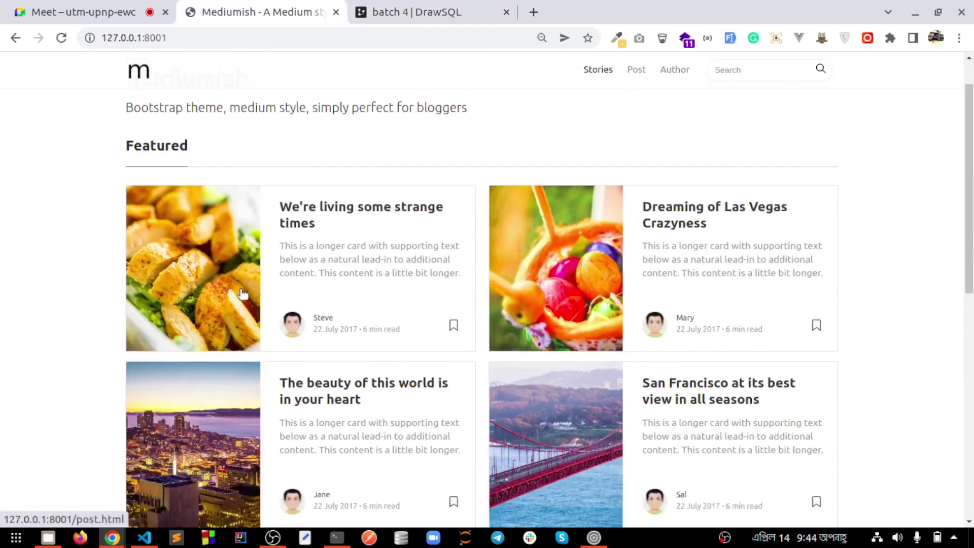
scroll(245, 294, "down", 8)
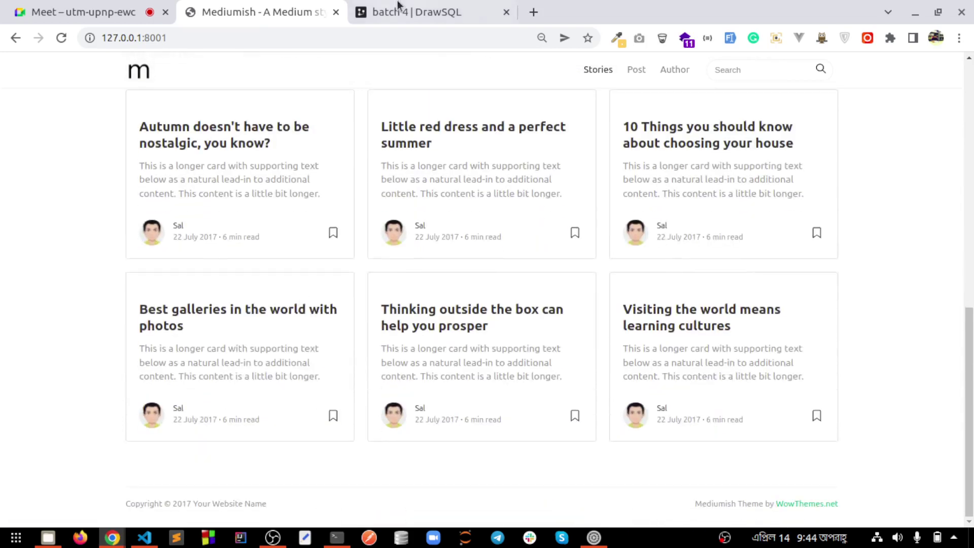
left_click(397, 11)
left_click_drag(60, 347, 1, 347)
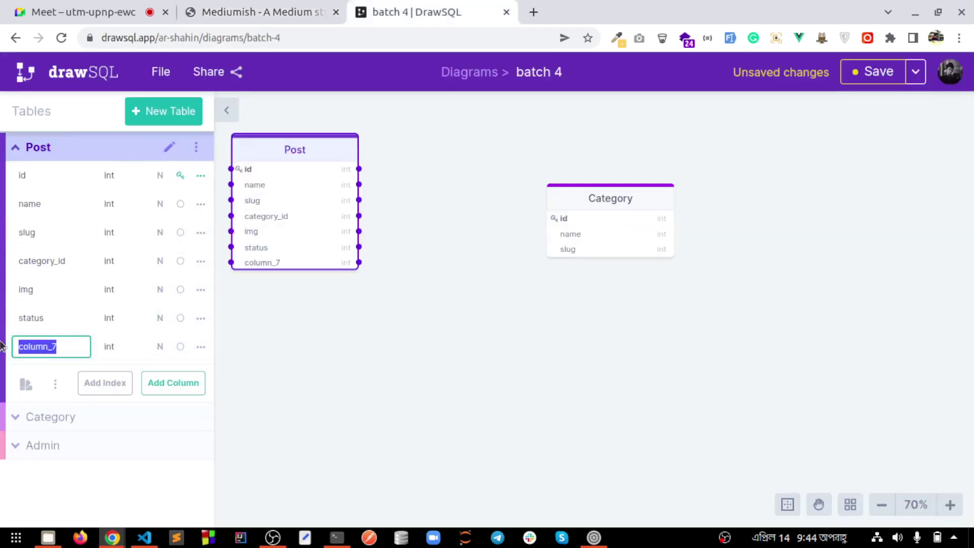
Rename Post's column_7 to is_featured
type("is_")
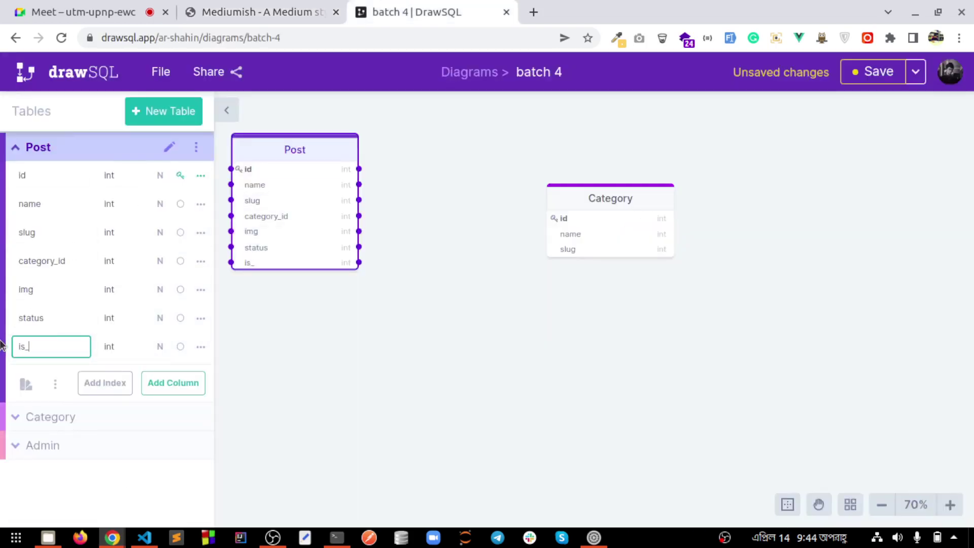
type("featurtre")
key("BackSpace")
type("ed")
left_click(257, 12)
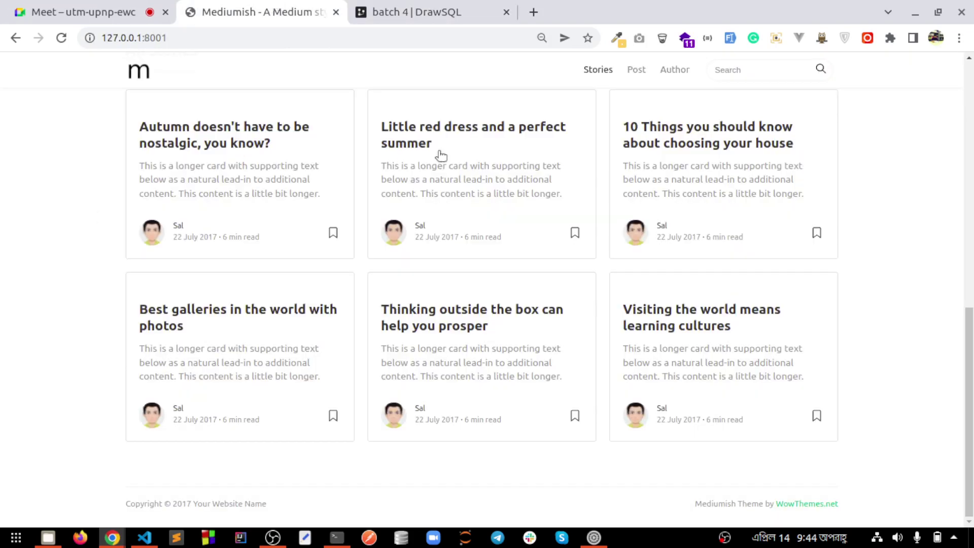
scroll(386, 356, "up", 10)
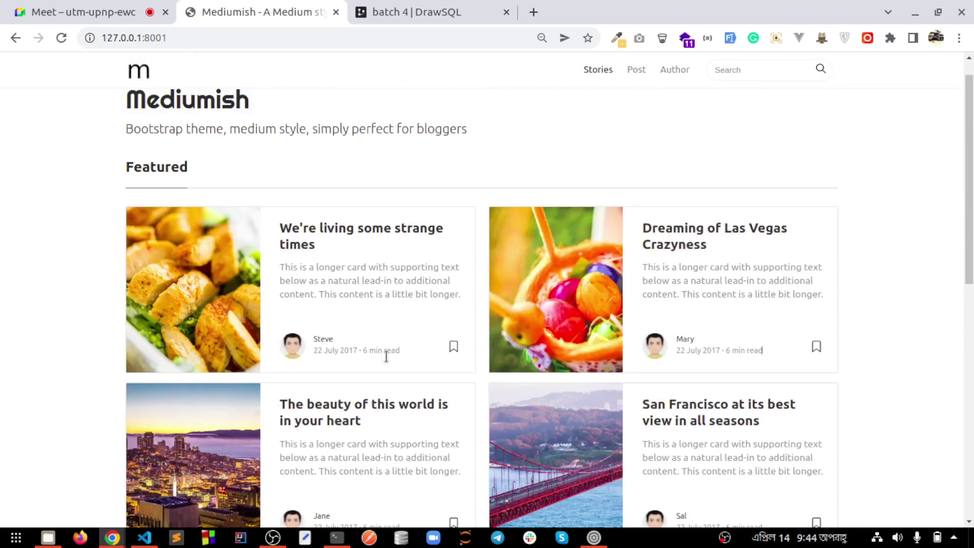
left_click(424, 1)
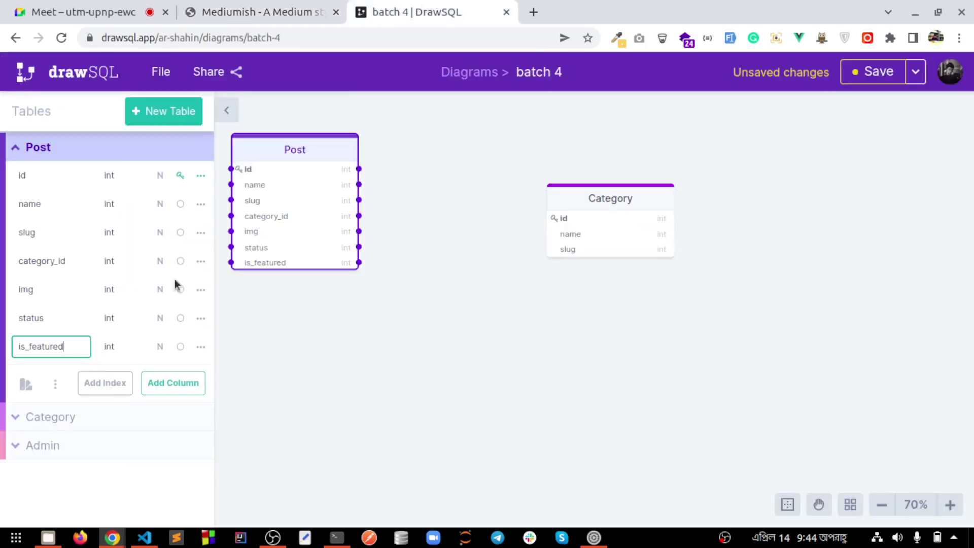
Add a description column to Post and move the table below Admin
left_click(157, 383)
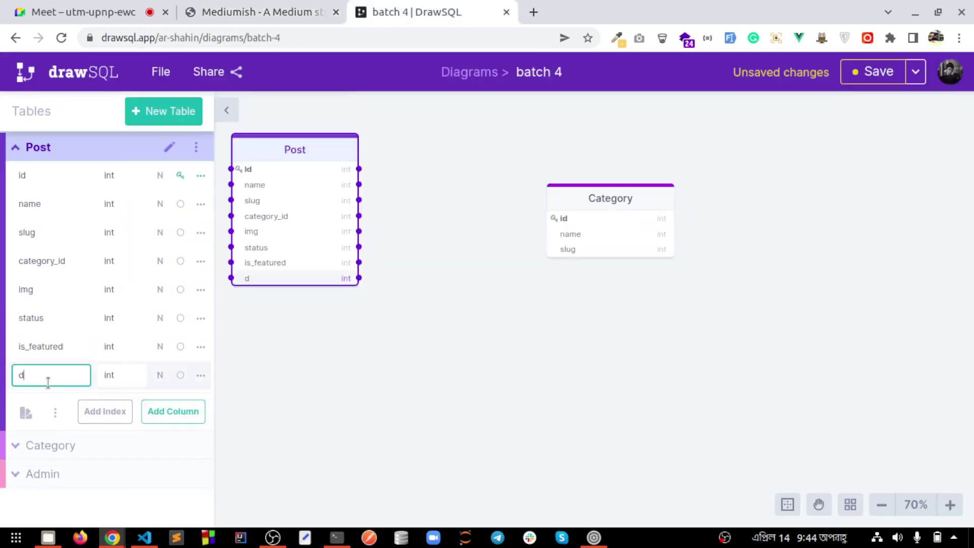
type("description")
left_click(293, 376)
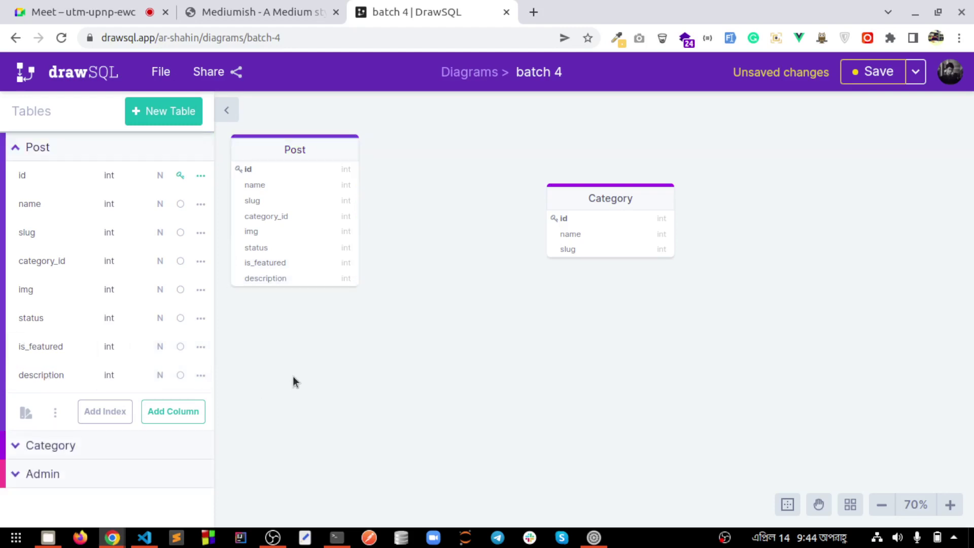
left_click_drag(299, 158, 485, 344)
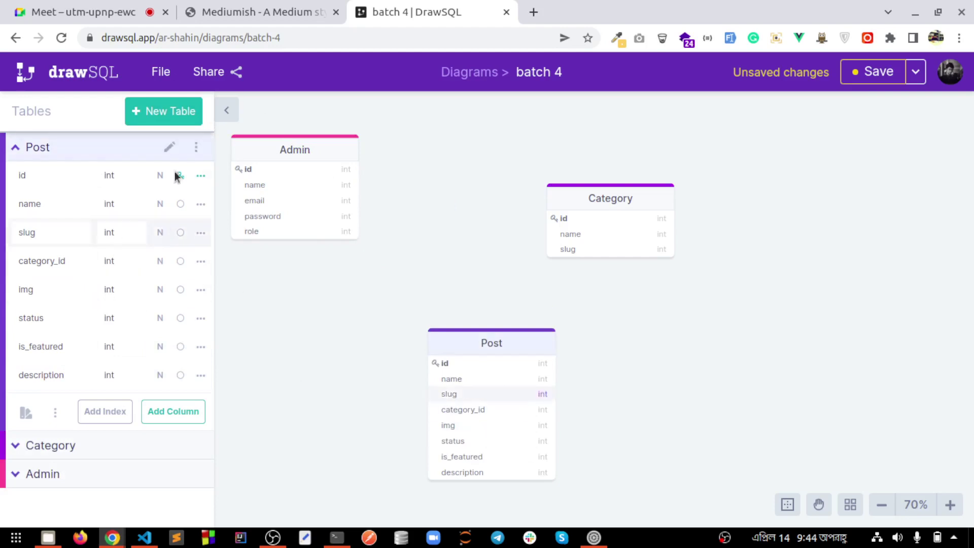
Create a Comment table with user_id and post_id columns
left_click(164, 111)
type("Comment")
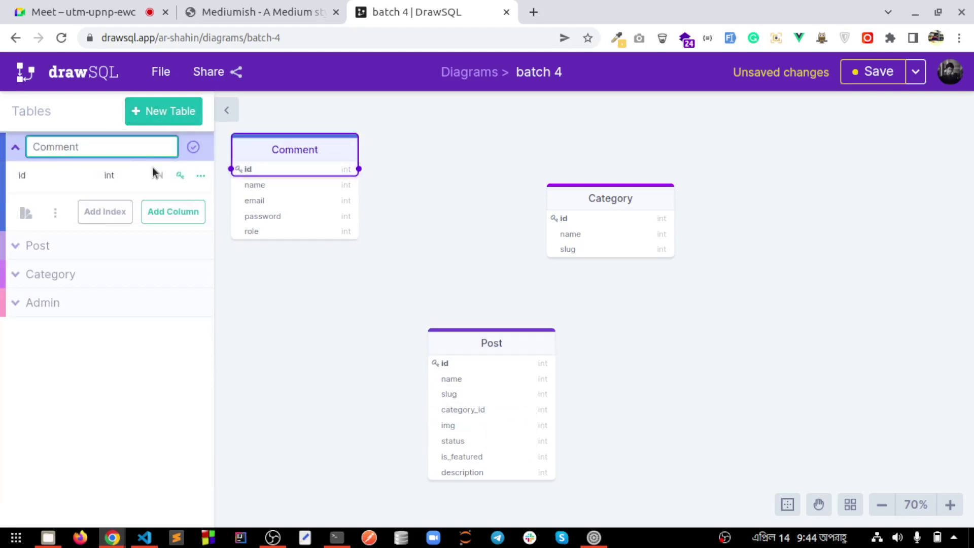
left_click(186, 212)
type("us")
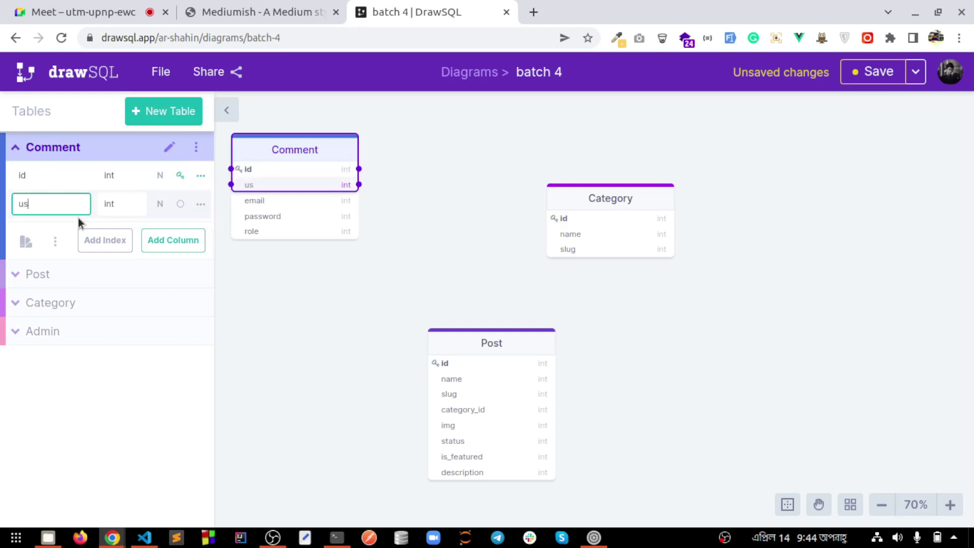
type("er_id")
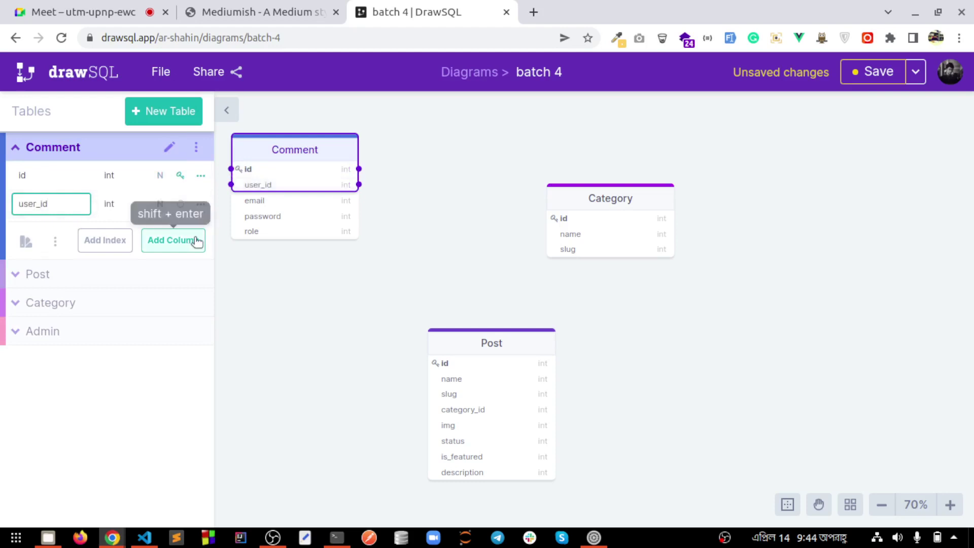
left_click(196, 240)
type("pos")
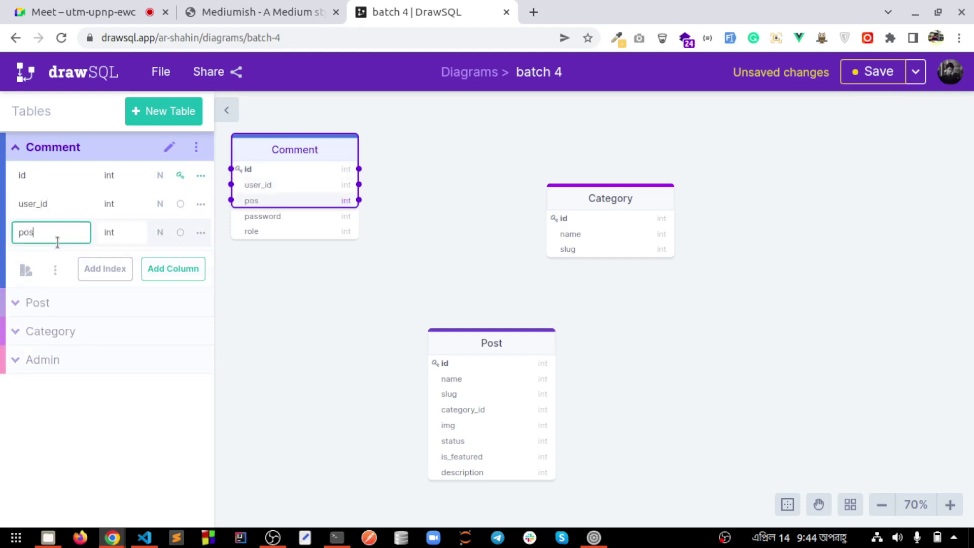
type("t_id")
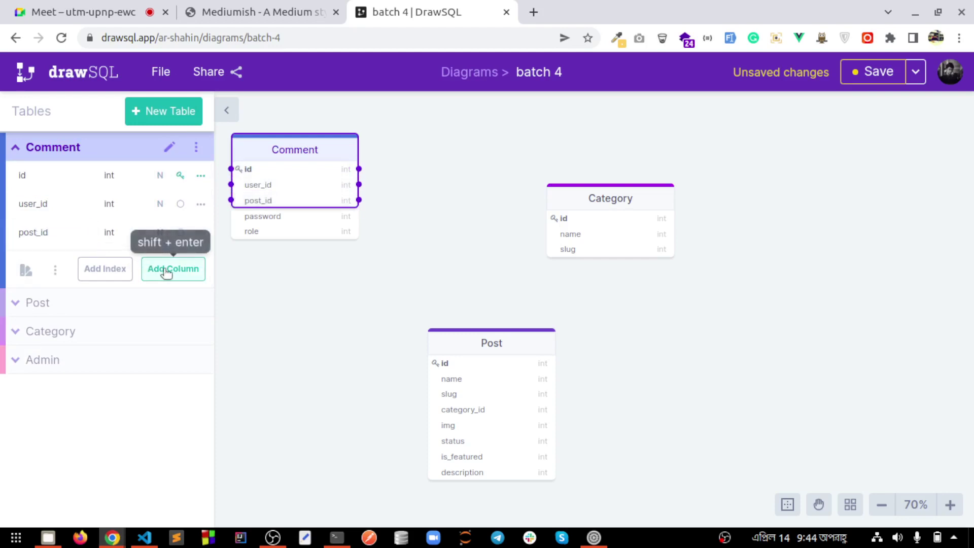
Add a commnet column to Comment and start a fifth table
left_click(168, 269)
type("come")
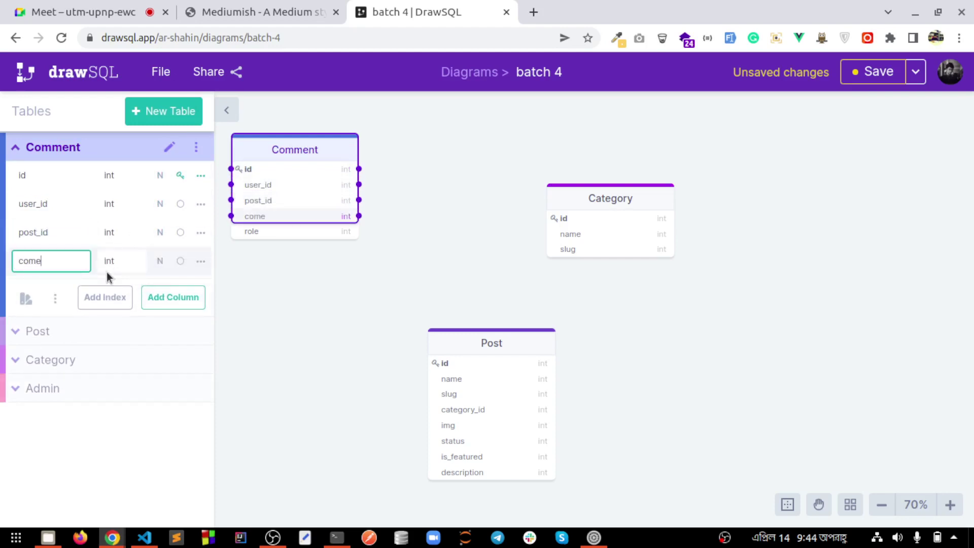
type("met")
key("BackSpace")
type("net")
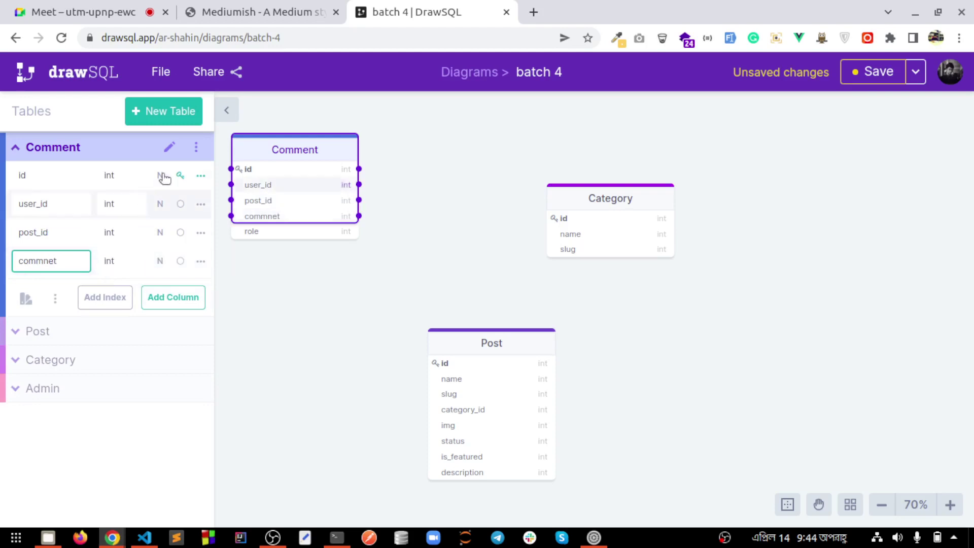
left_click(173, 118)
Name the new table User
key("BackSpace")
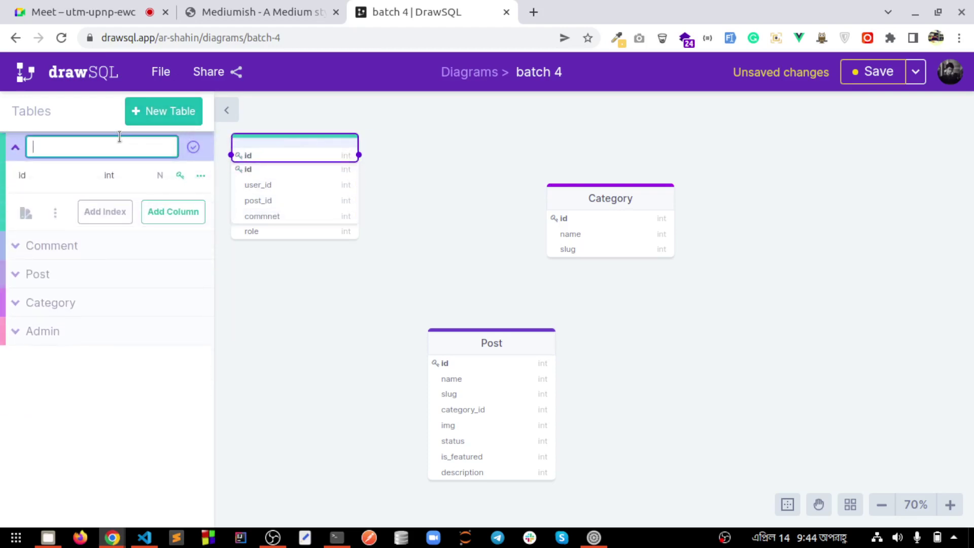
type("User")
key("BackSpace")
key("BackSpace")
key("BackSpace")
type("a")
key("BackSpace")
type("ser")
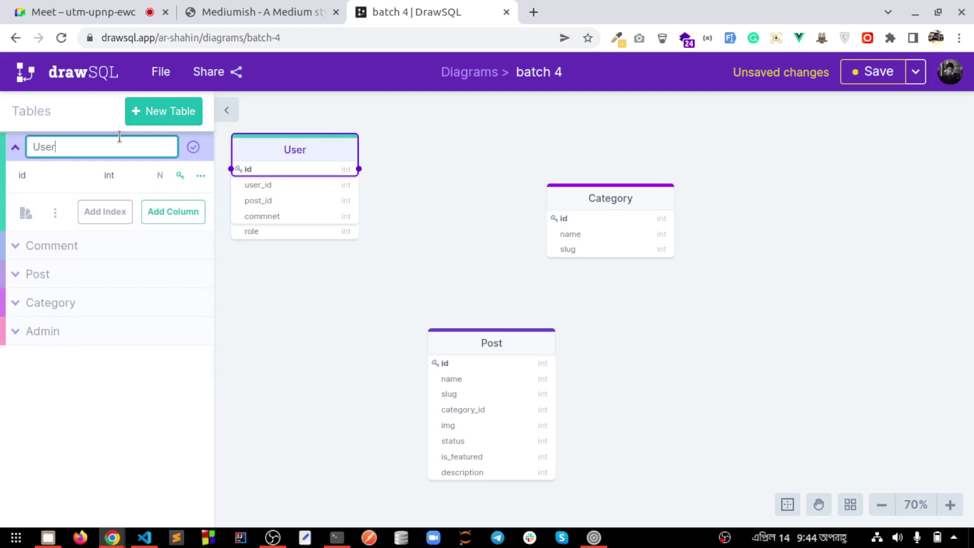
Add name and email columns to User and collapse the tables panel
left_click(172, 212)
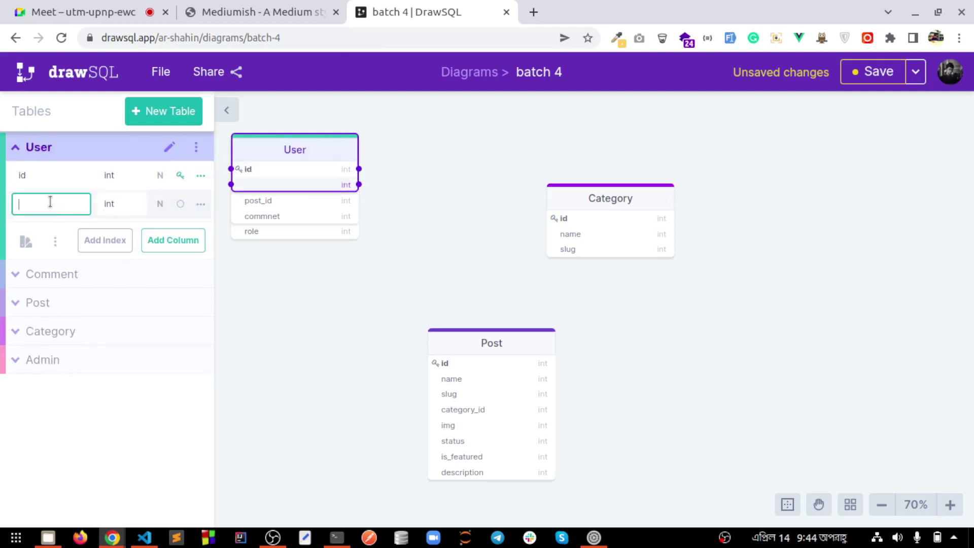
type("name")
key("shift+Return")
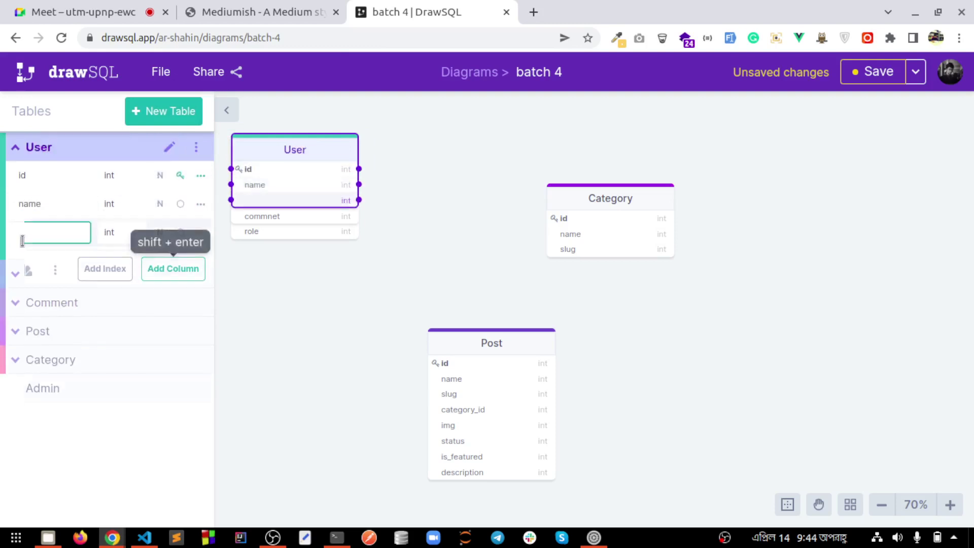
type("email")
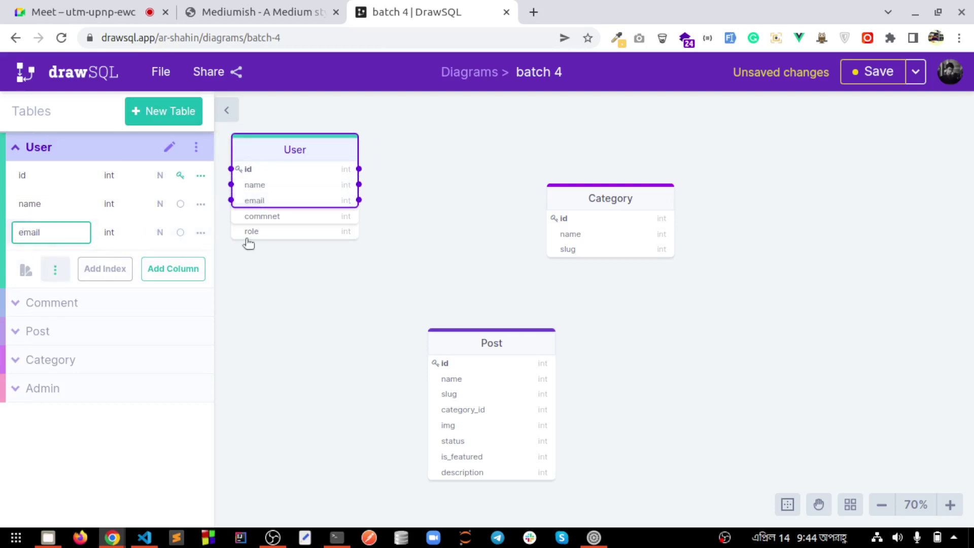
left_click(293, 249)
left_click(223, 112)
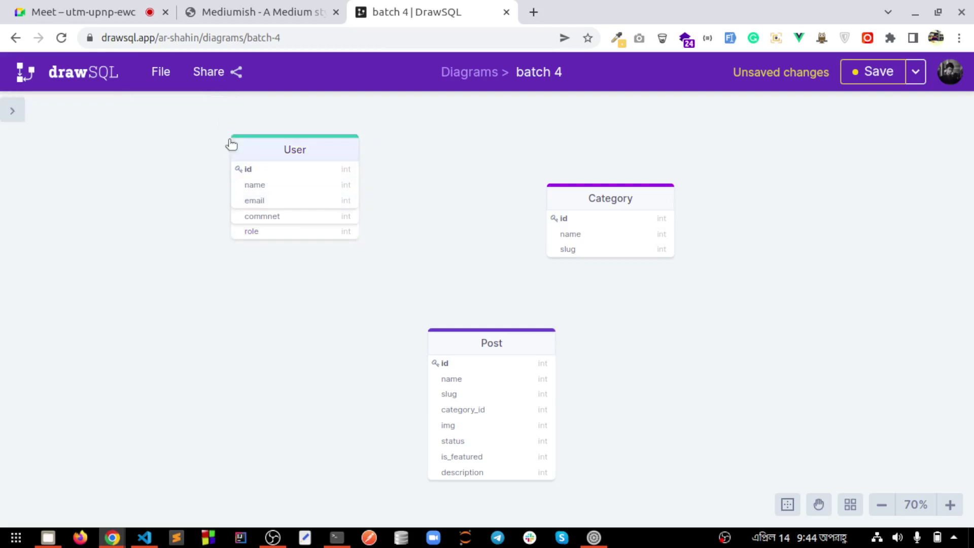
Move User to the lower right, Comment right of Category, and Category beside Admin
left_click_drag(282, 152, 761, 345)
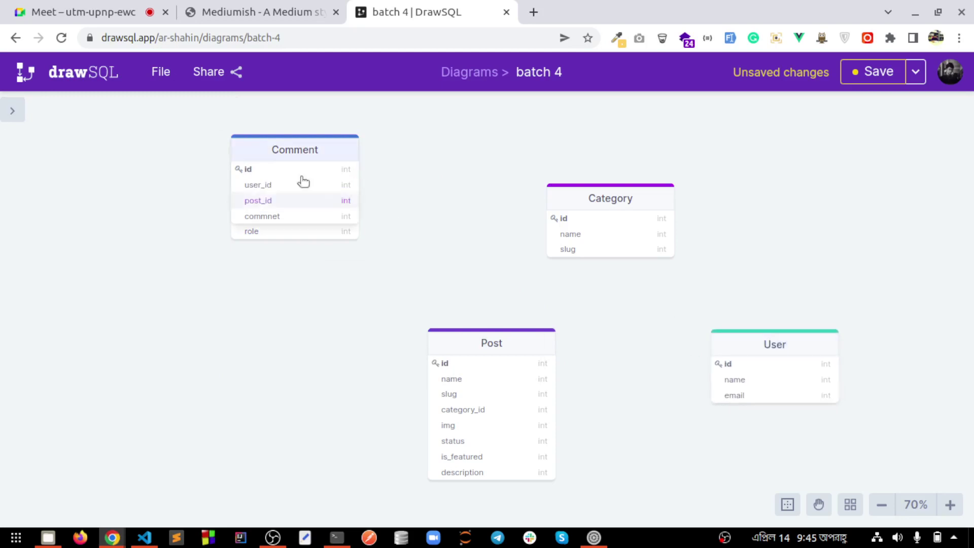
left_click_drag(285, 147, 735, 156)
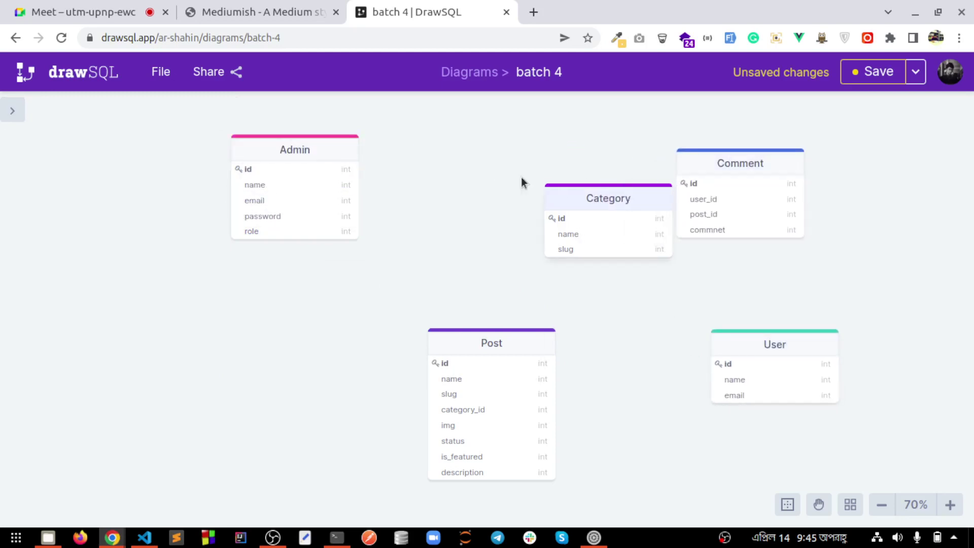
left_click_drag(575, 193, 496, 163)
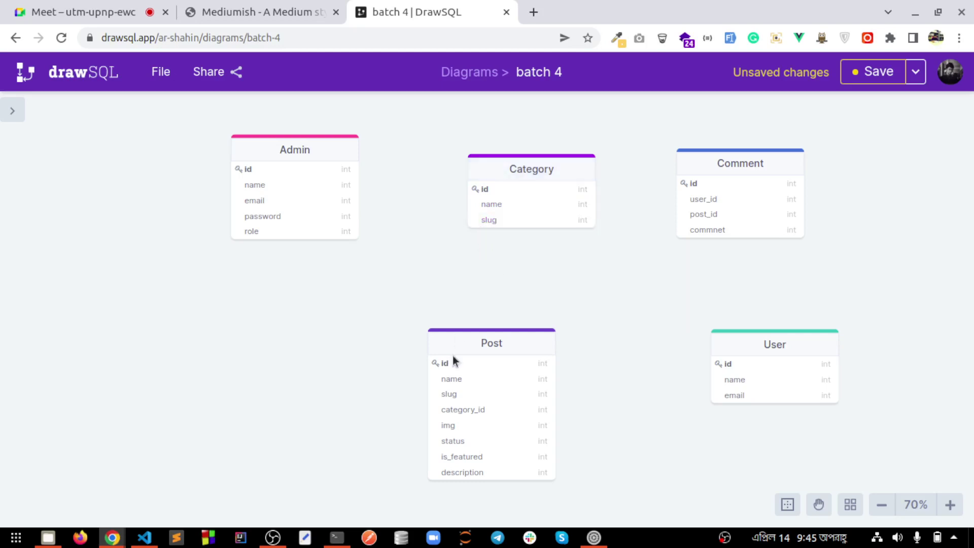
Raise the microphone input volume, then return to the diagram and zoom out
left_click(594, 537)
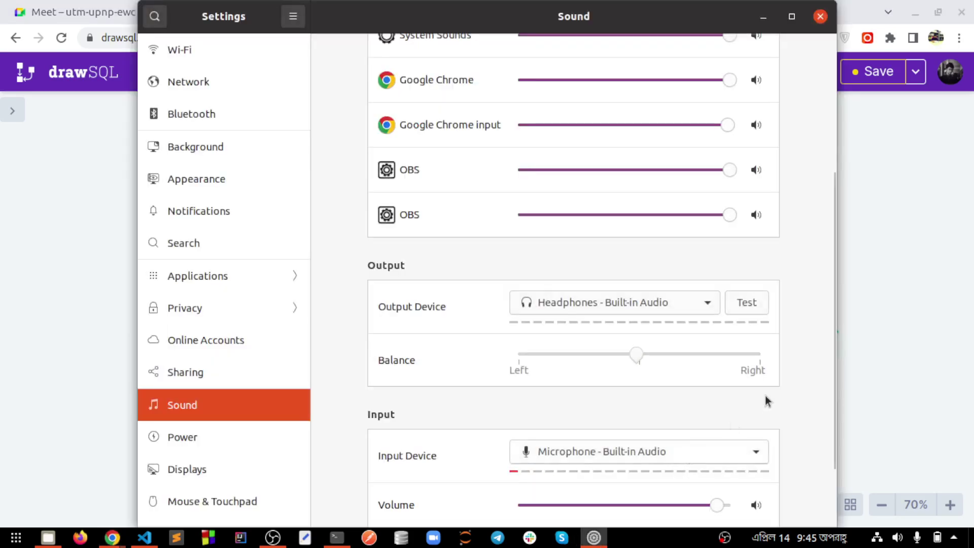
left_click_drag(718, 505, 750, 505)
left_click(867, 376)
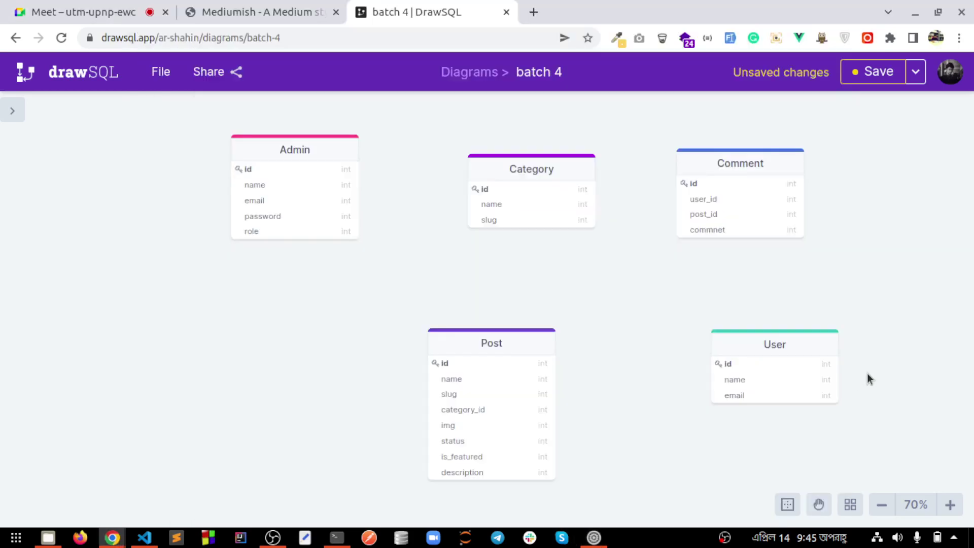
scroll(220, 232, "down", 2)
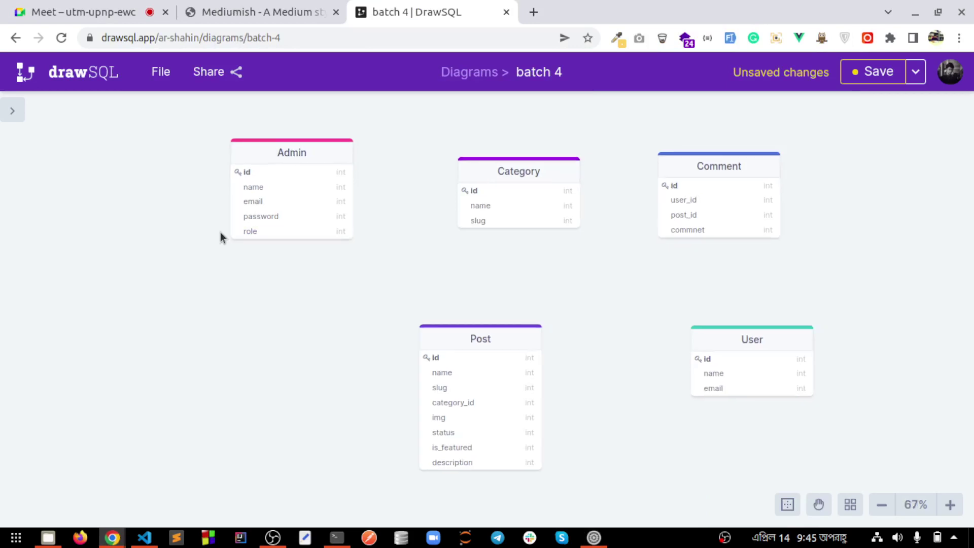
scroll(220, 233, "down", 2)
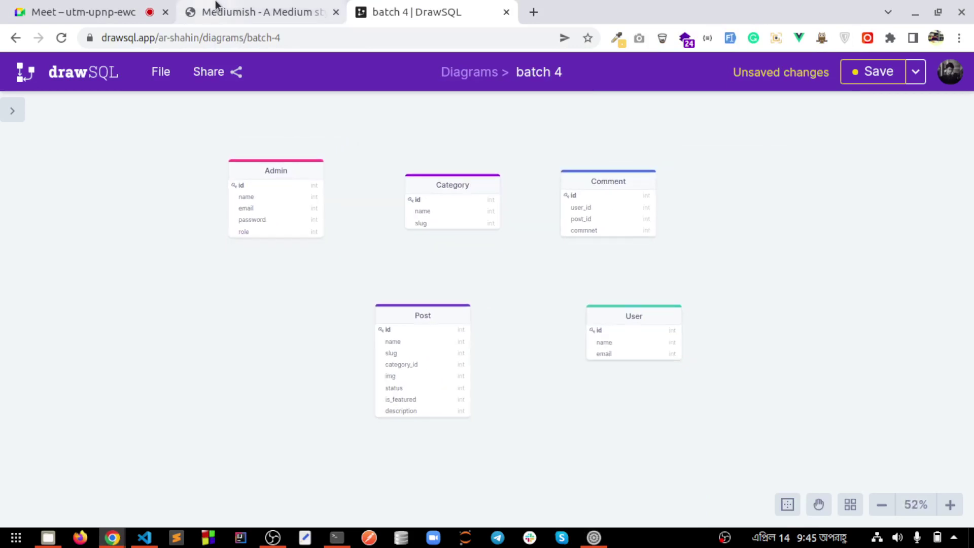
Link Category to Post's id as a one-to-many relationship
left_click(218, 7)
left_click(380, 7)
left_click(462, 215)
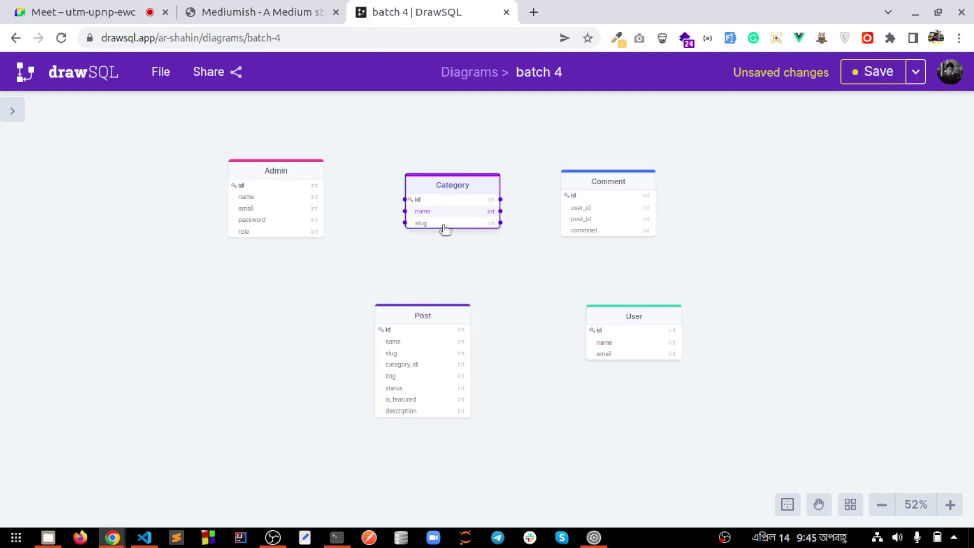
left_click_drag(405, 223, 381, 332)
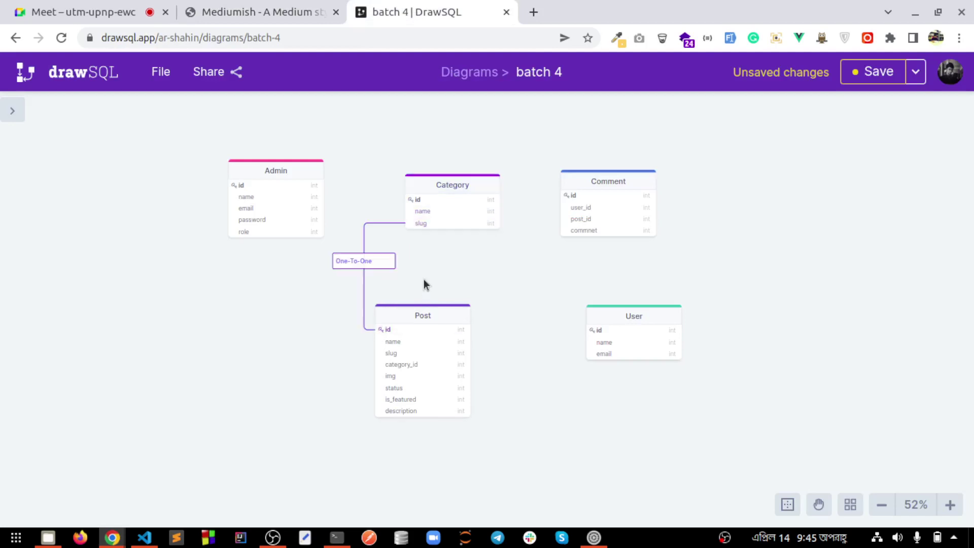
left_click(366, 264)
left_click(365, 252)
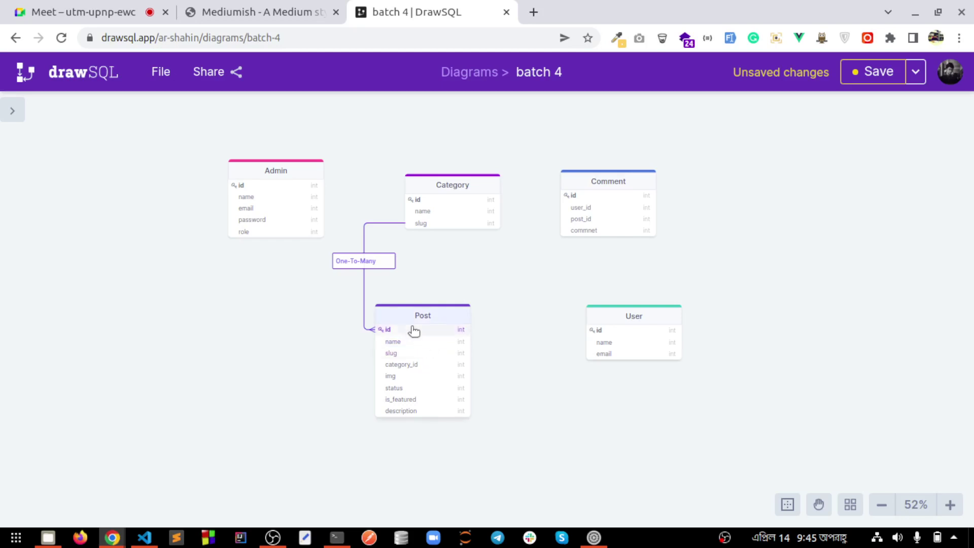
Link Post's id to Comment's post_id as one-to-many
left_click(463, 326)
left_click_drag(471, 331, 571, 218)
left_click(520, 272)
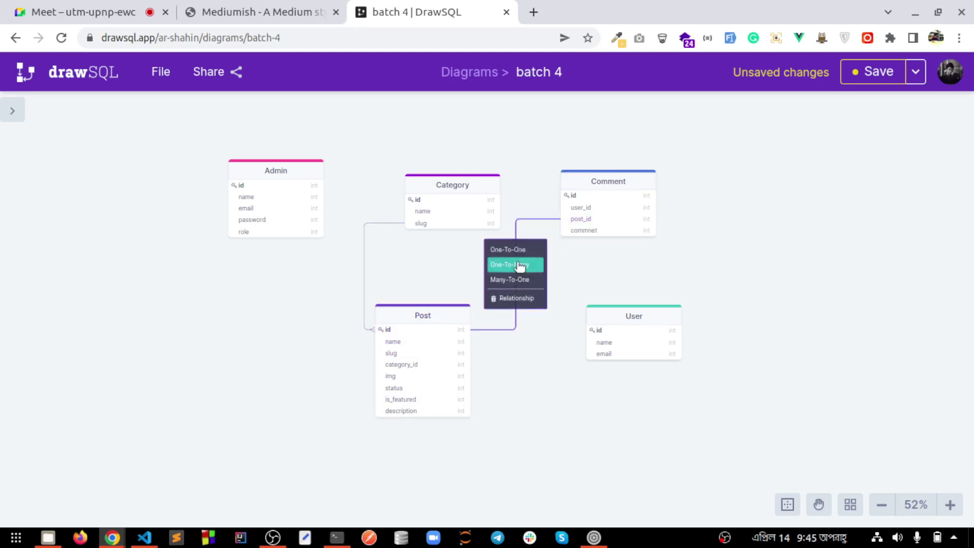
left_click(519, 265)
Link User to Comment as one-to-many, move User lower right, and try saving with Ctrl+S
left_click(640, 310)
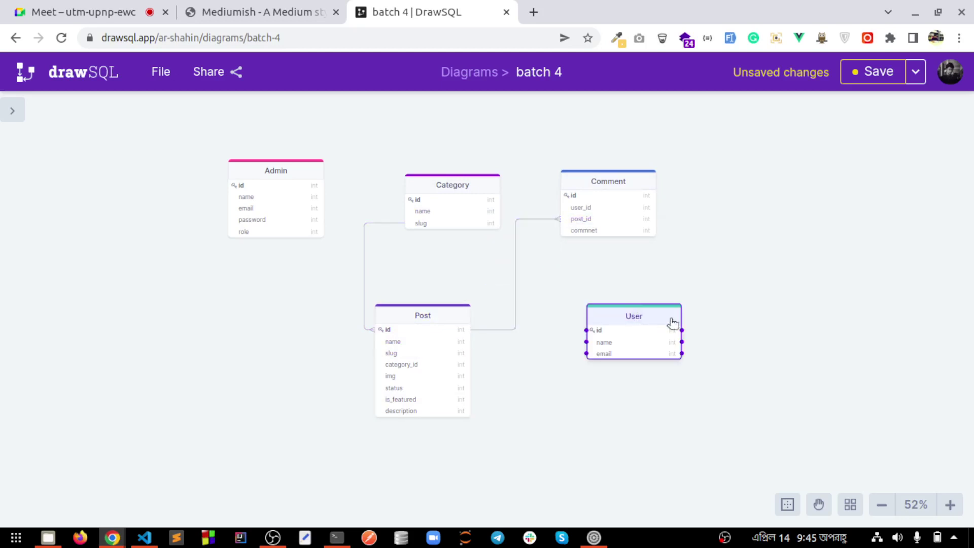
left_click_drag(650, 263, 616, 236)
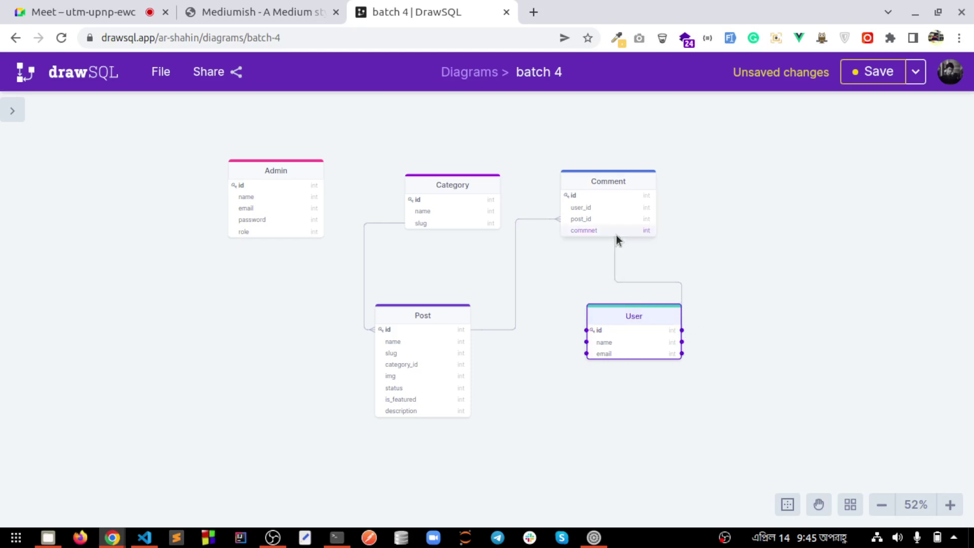
left_click(547, 292)
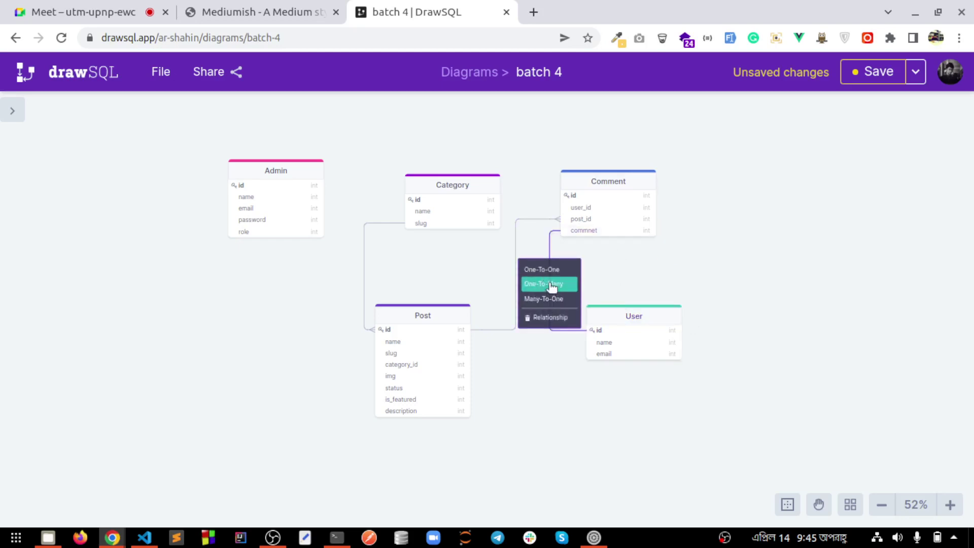
left_click(550, 285)
left_click_drag(617, 319, 709, 339)
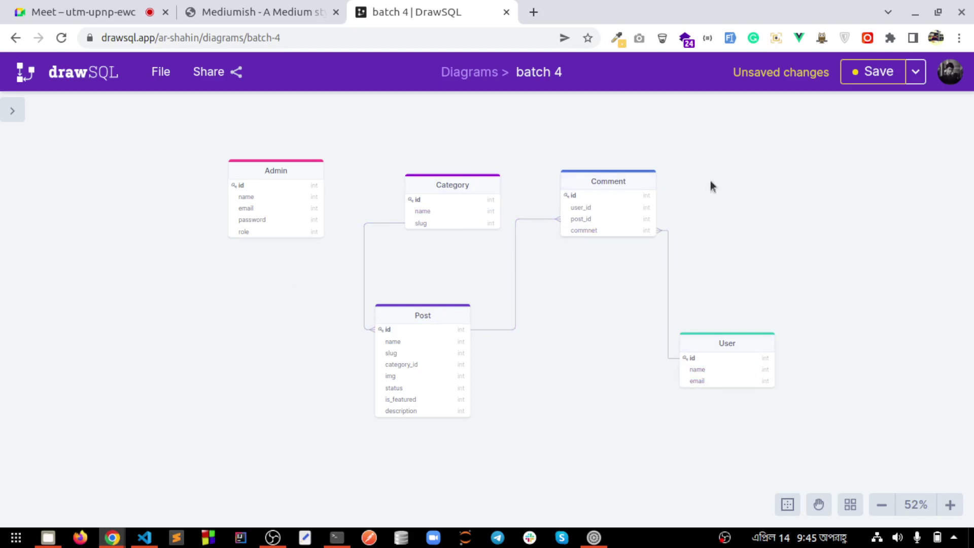
key("ctrl+s")
Cancel the browser's save-page dialog and save the diagram with DrawSQL's Save button
left_click(91, 16)
left_click(853, 76)
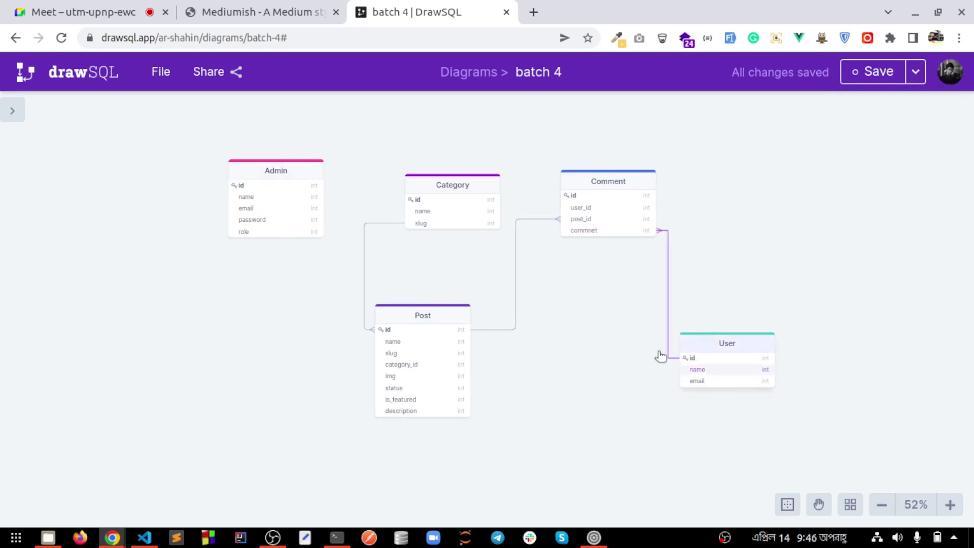
left_click(273, 7)
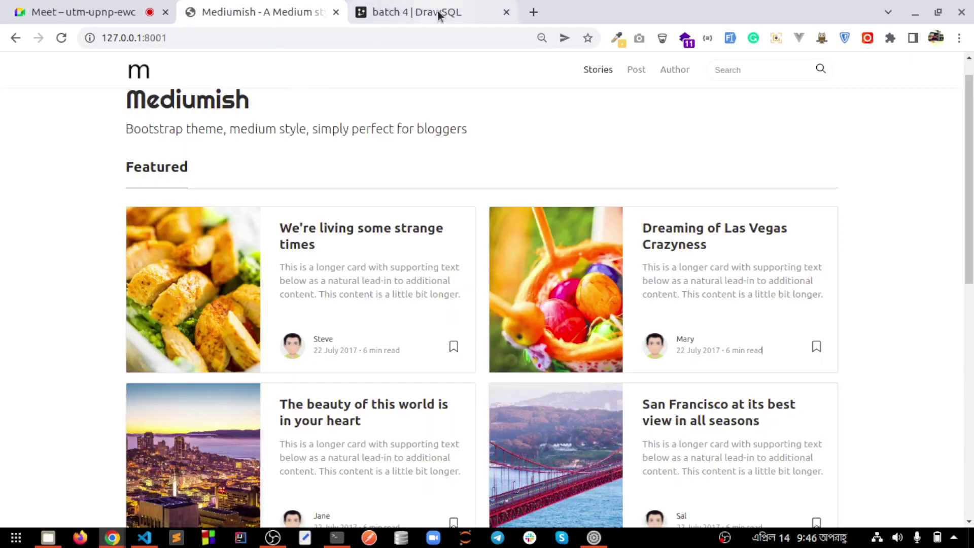
left_click(437, 13)
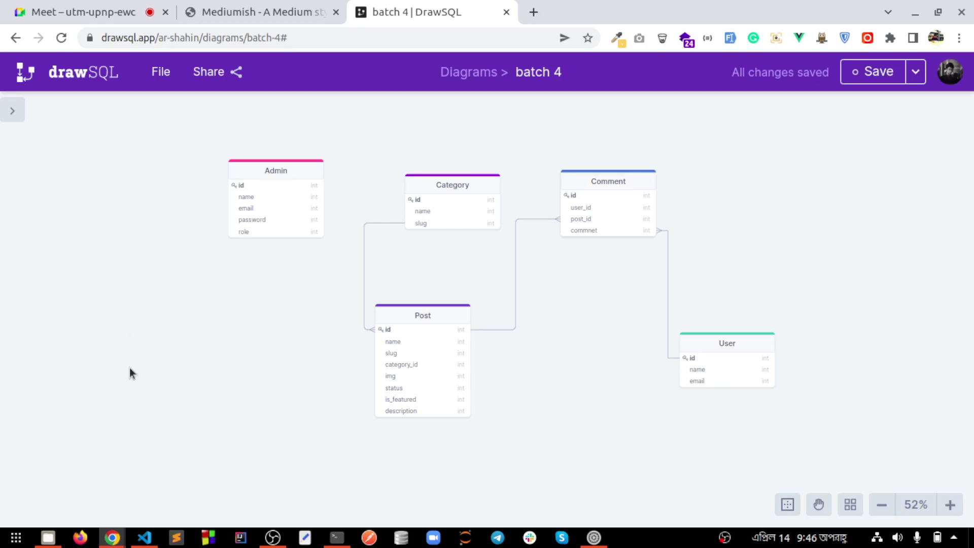
left_click(298, 11)
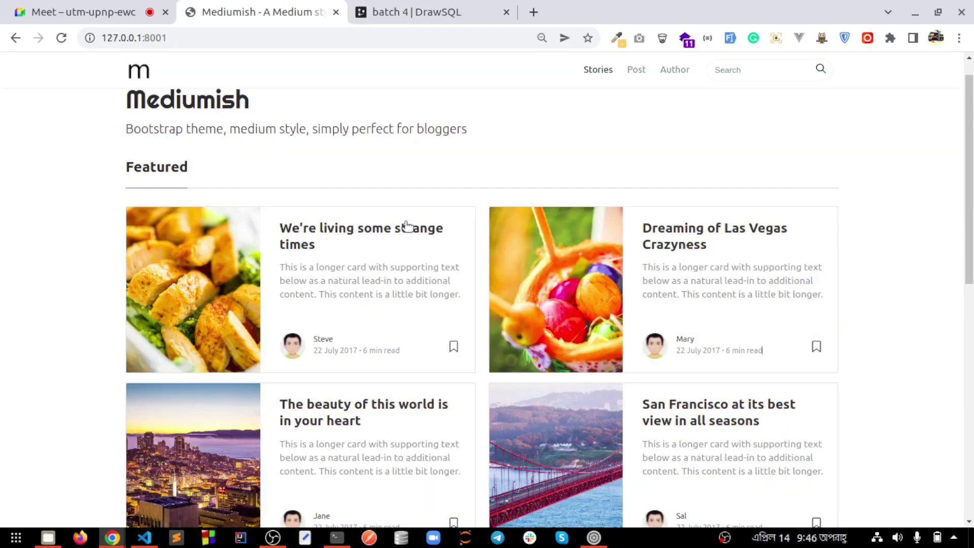
scroll(327, 254, "up", 1)
scroll(328, 254, "down", 1)
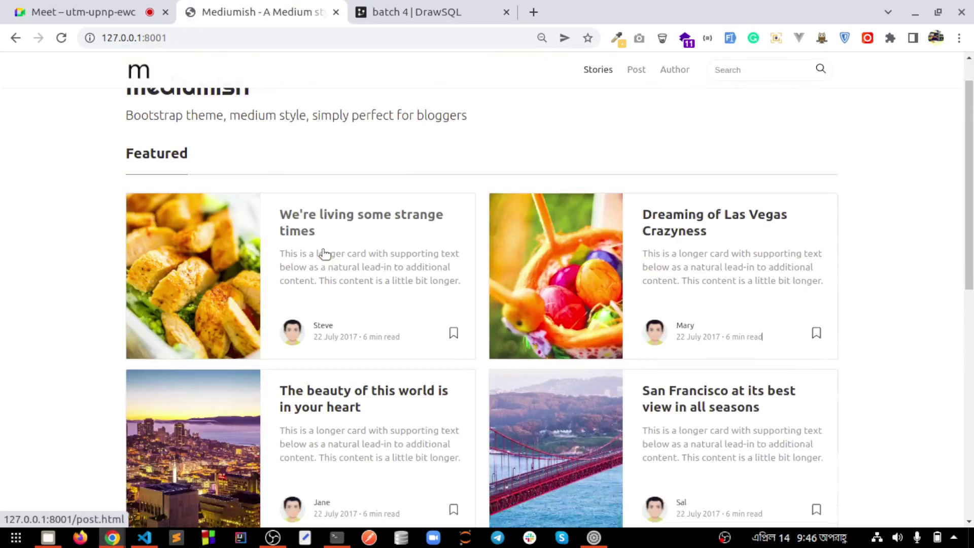